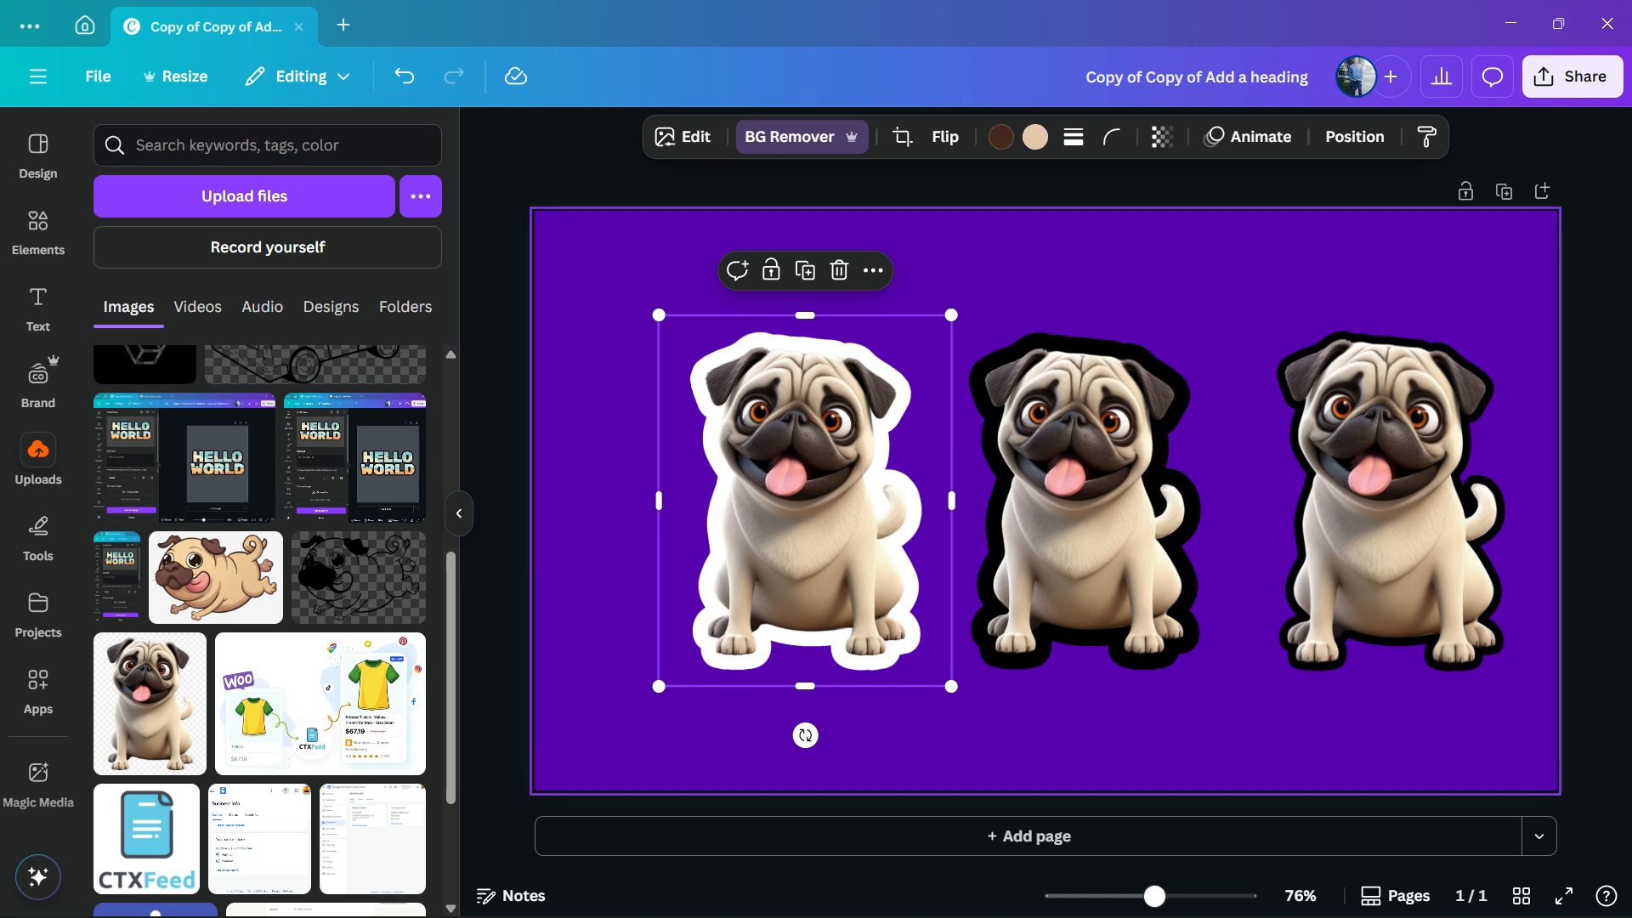
Move the three outlined pugs to the right, freeing space for another image on the page's left side.
click(1085, 501)
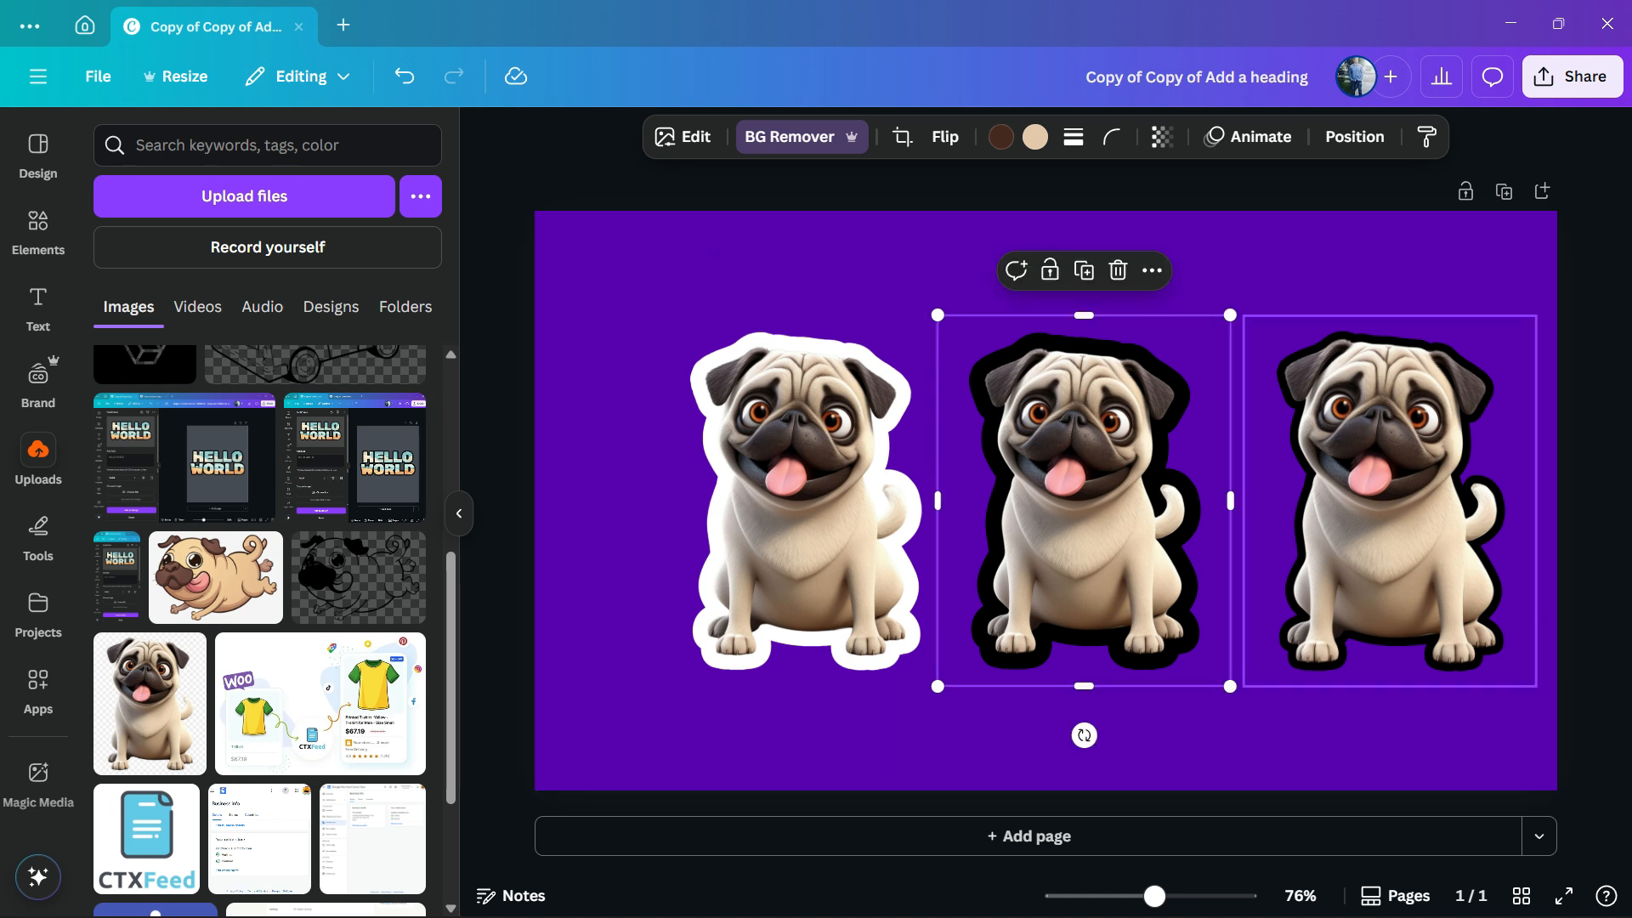
click(1389, 501)
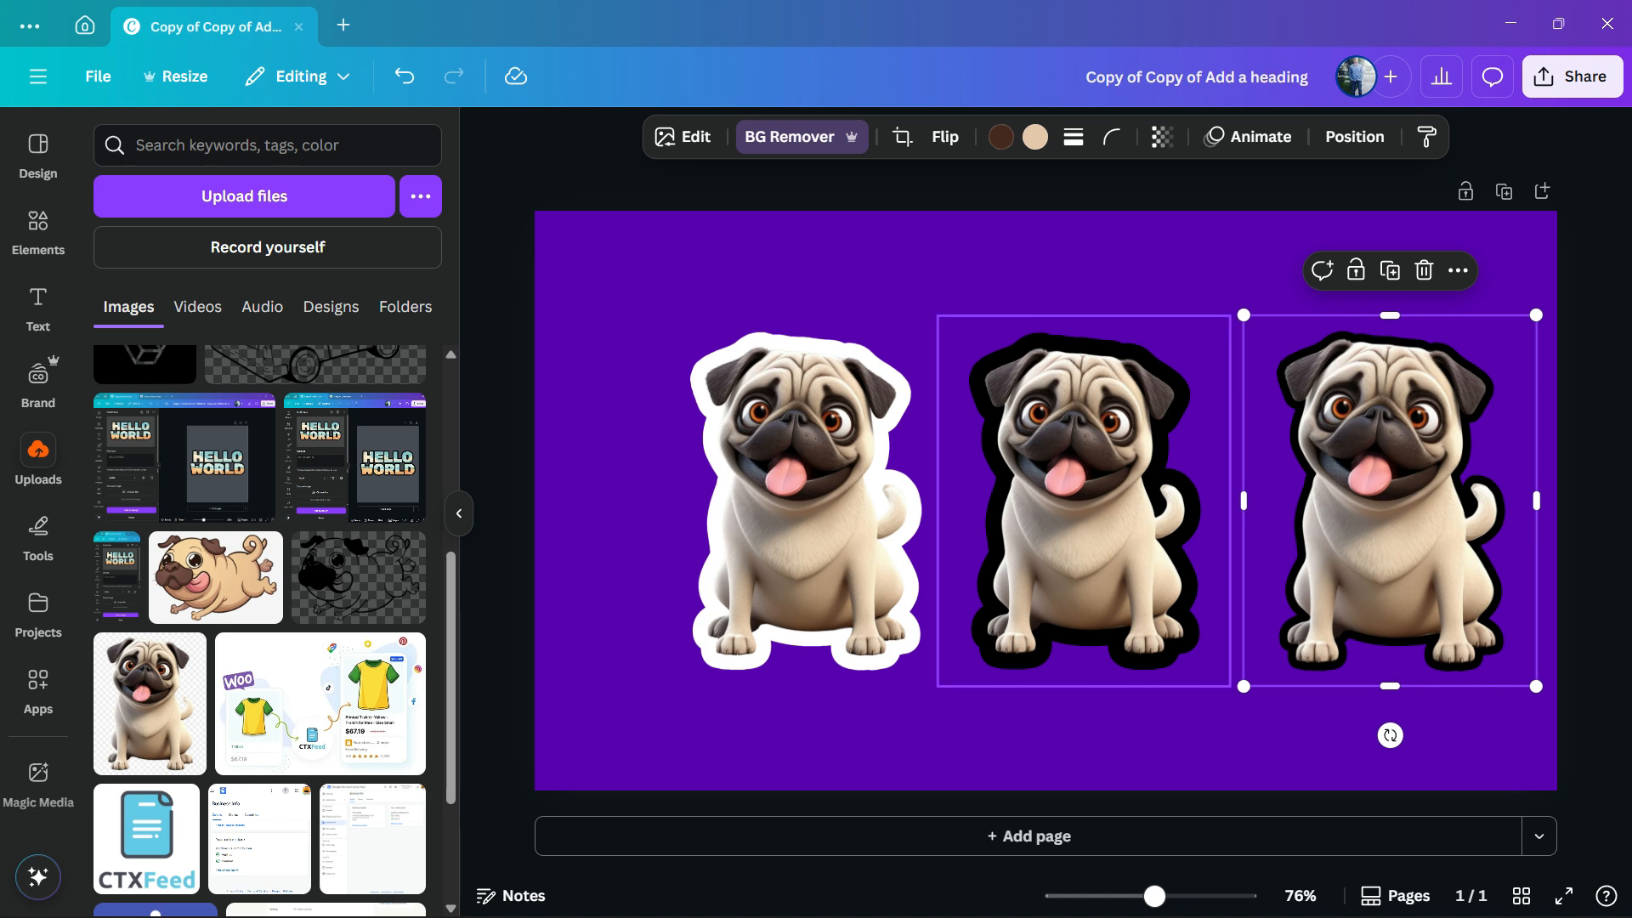
click(1084, 736)
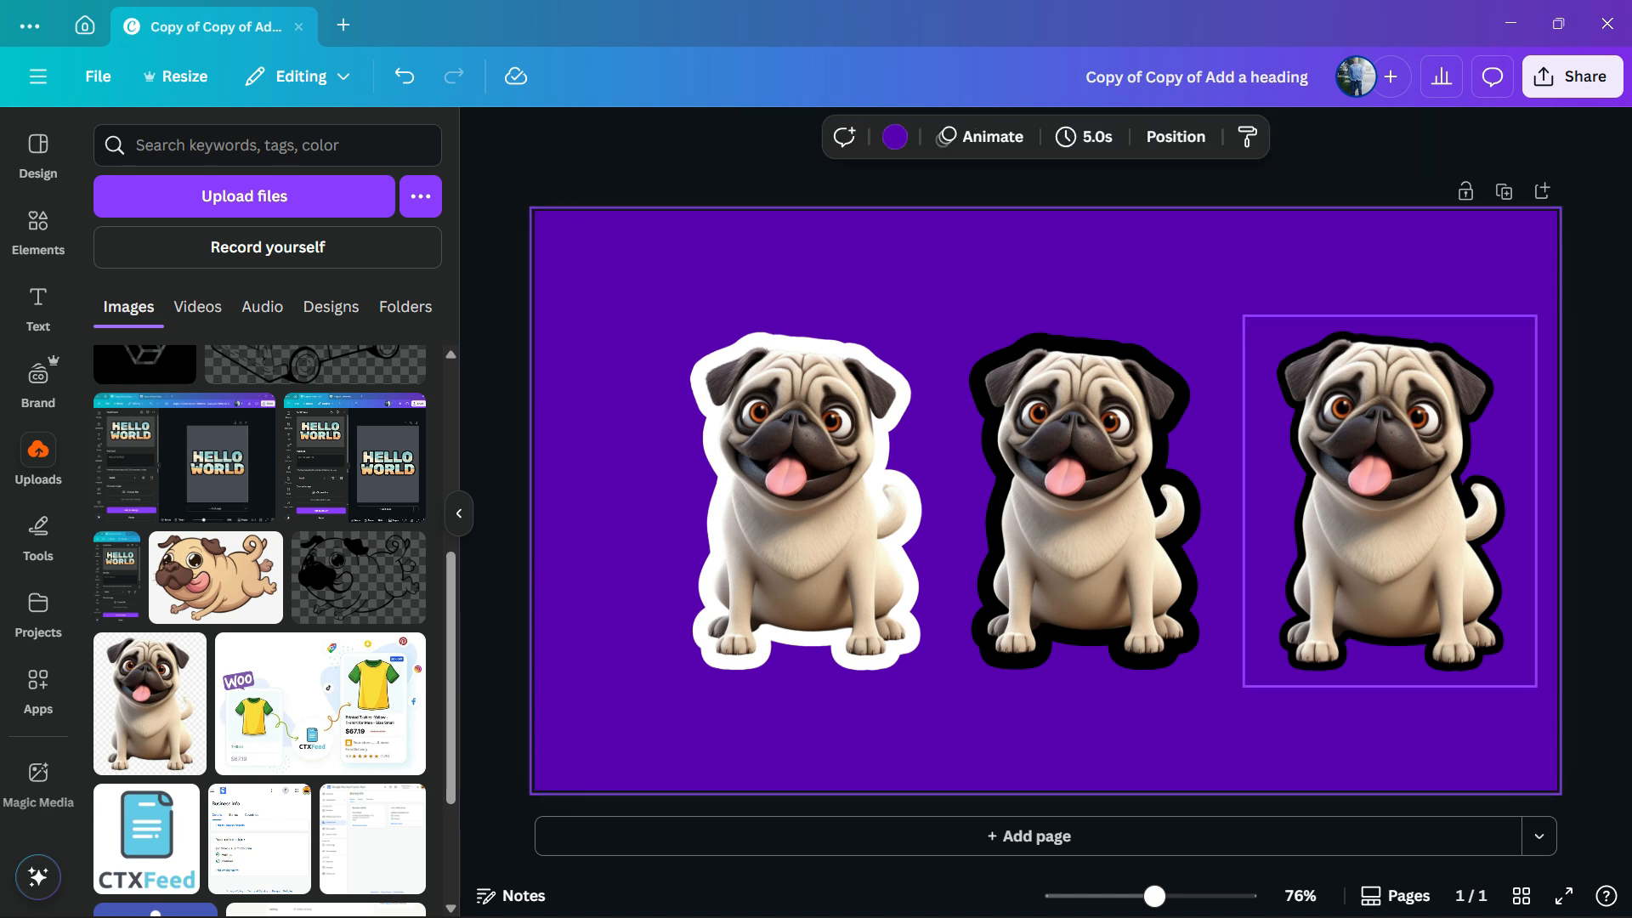
drag(1390, 501, 1592, 502)
drag(1084, 502, 1299, 502)
drag(806, 501, 1009, 501)
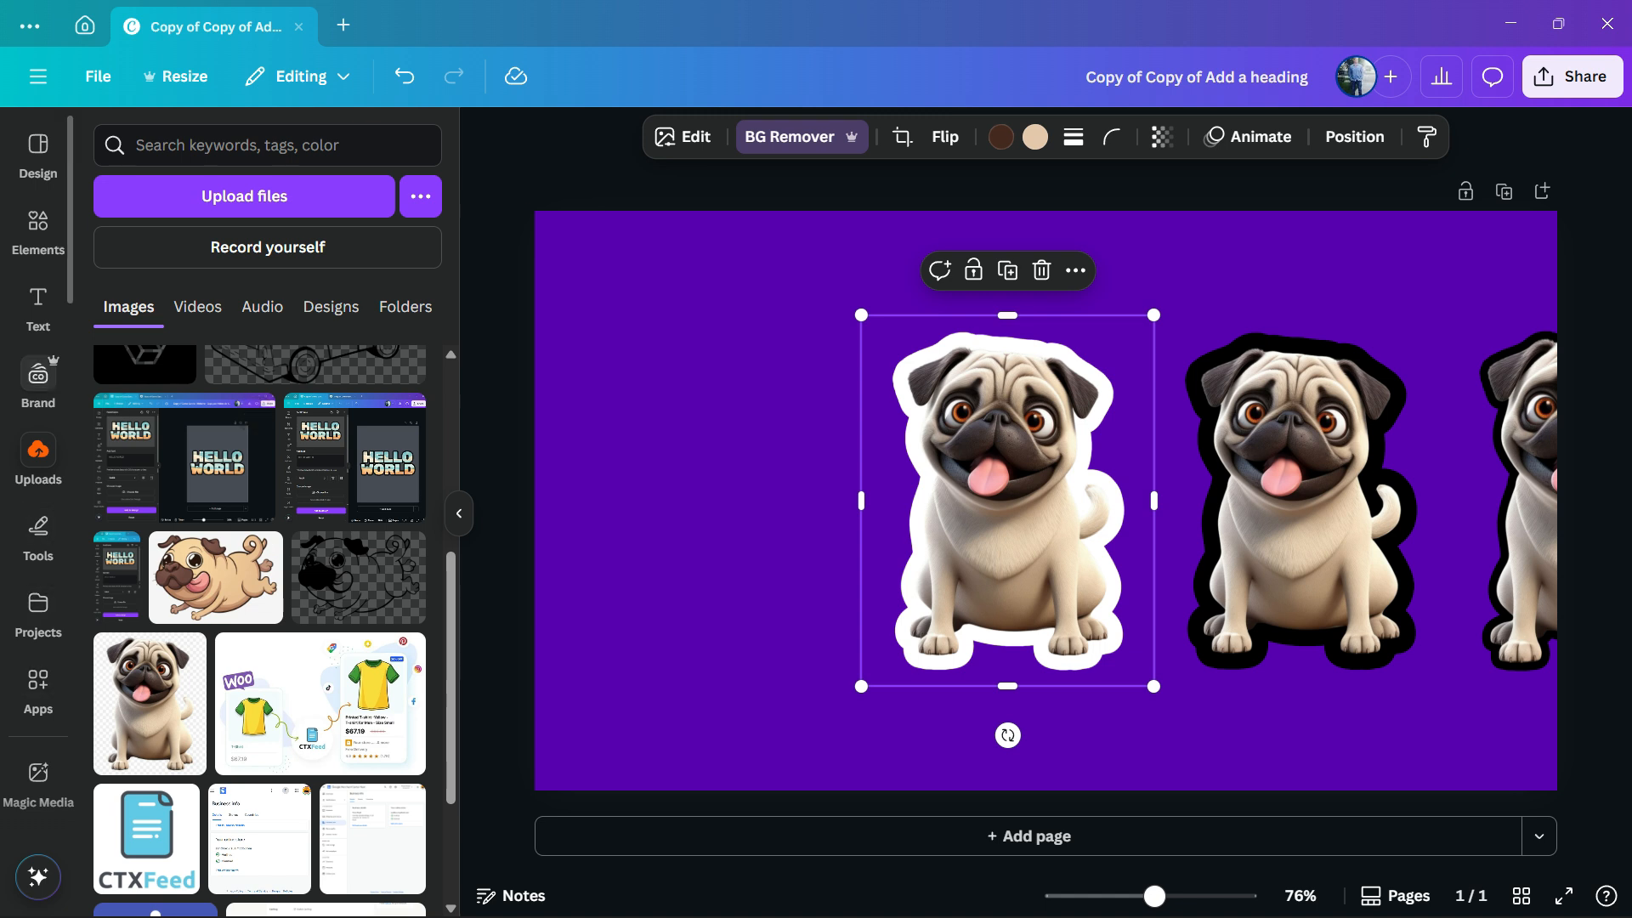
Add the uploaded pug image to the free space beside the white-outlined pug and remove its background.
click(150, 703)
drag(1003, 519, 657, 518)
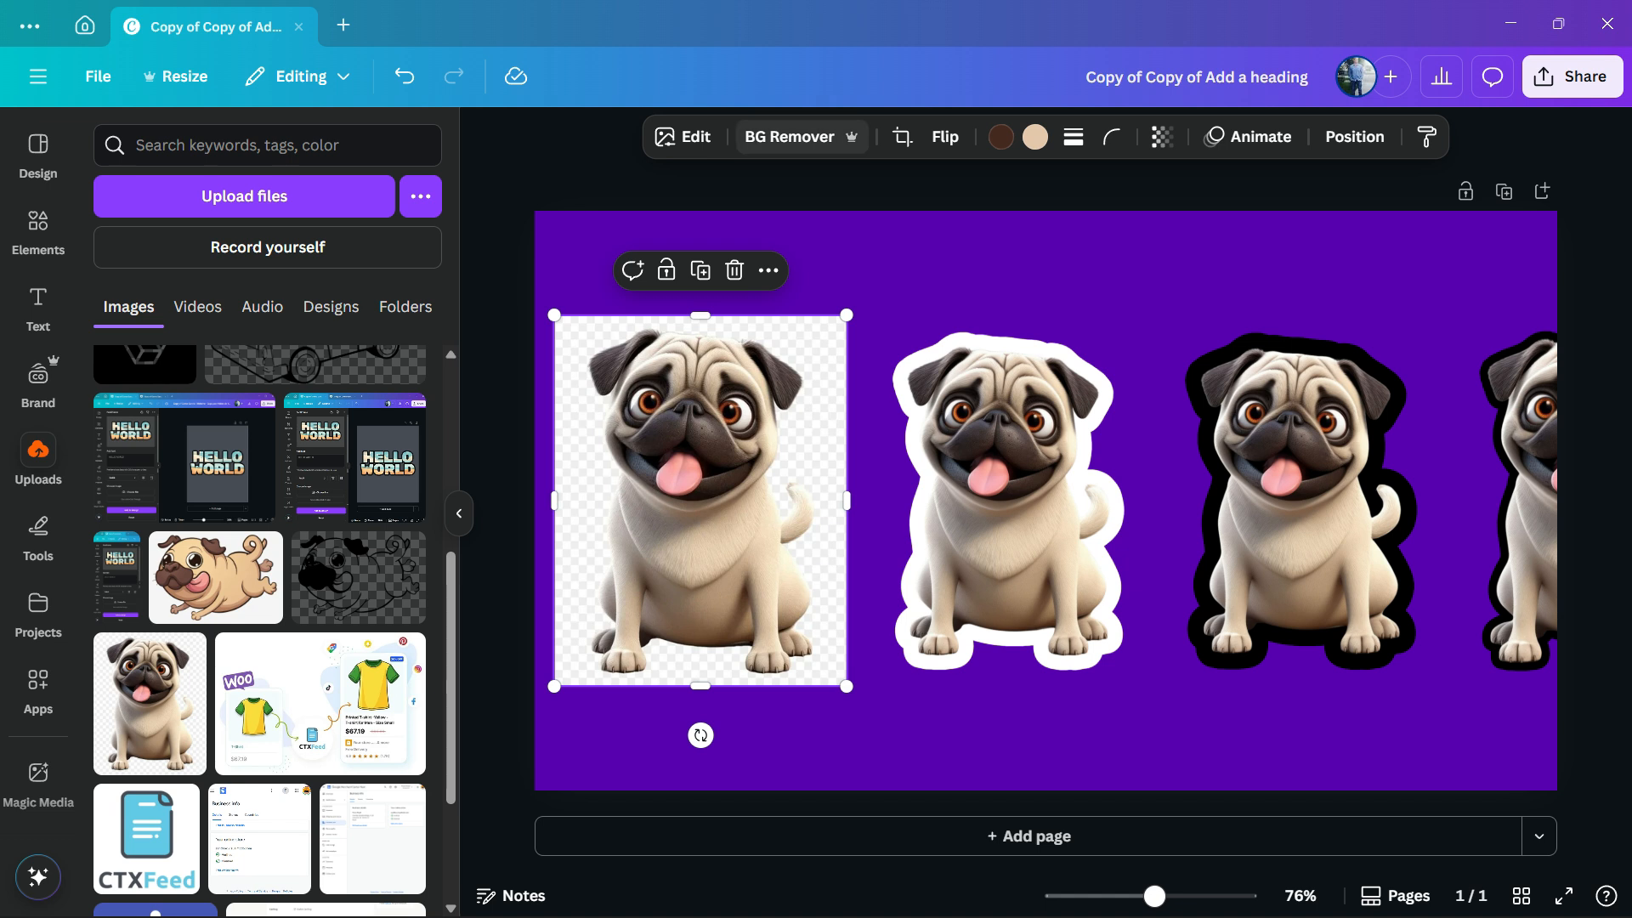
click(775, 137)
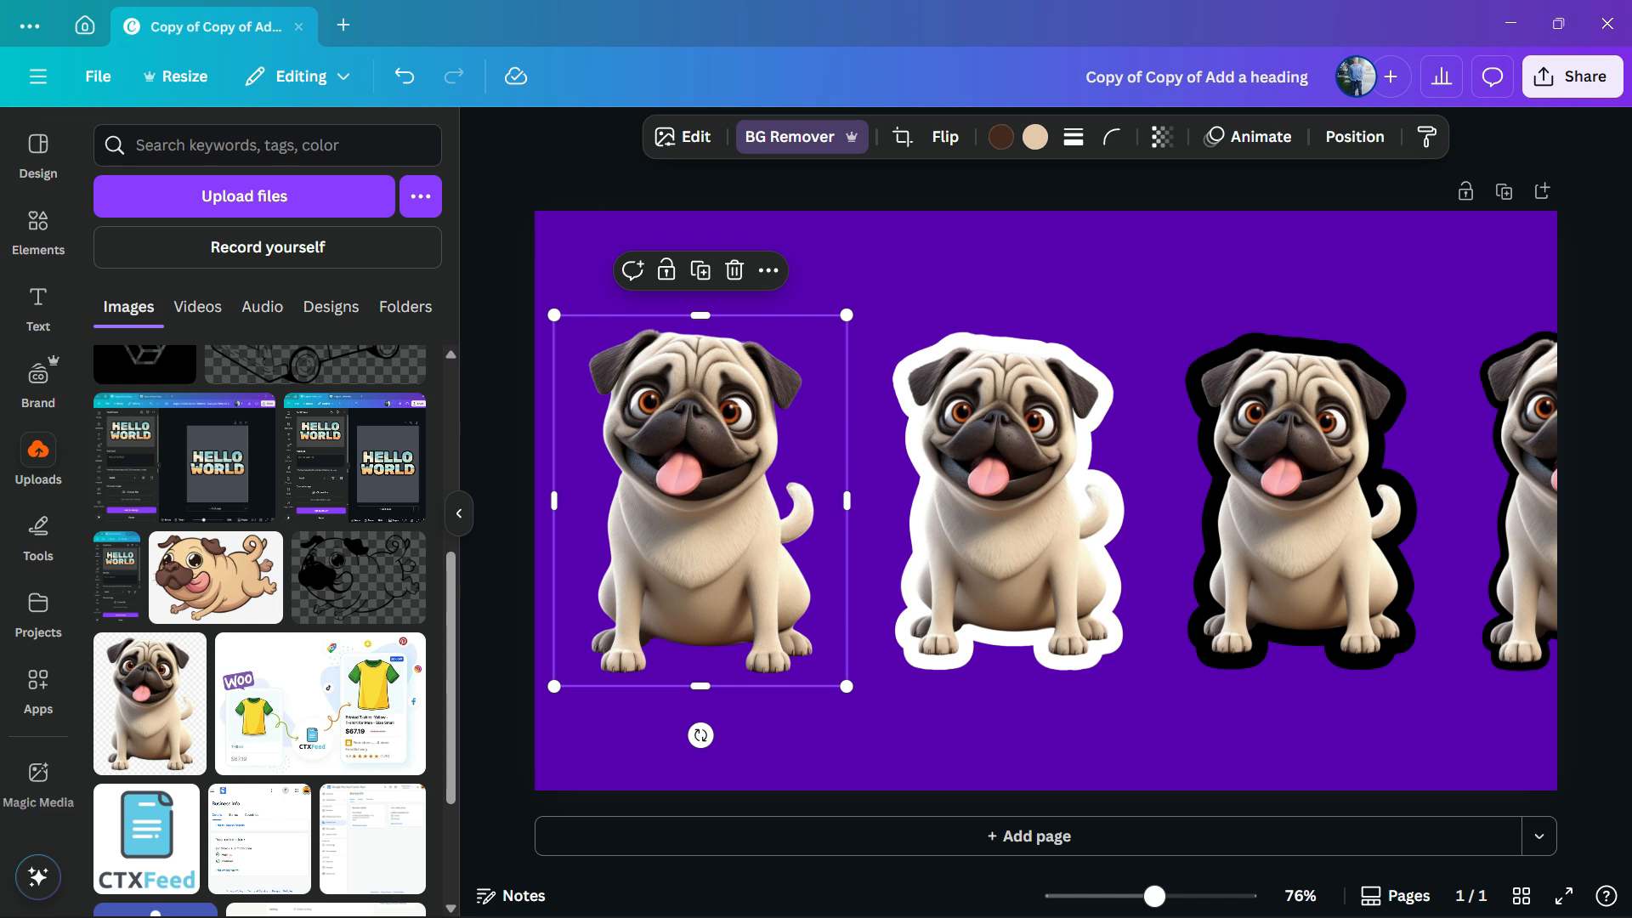
Apply the Outline shadow effect to the new pug image and set the outline size to 100.
click(684, 137)
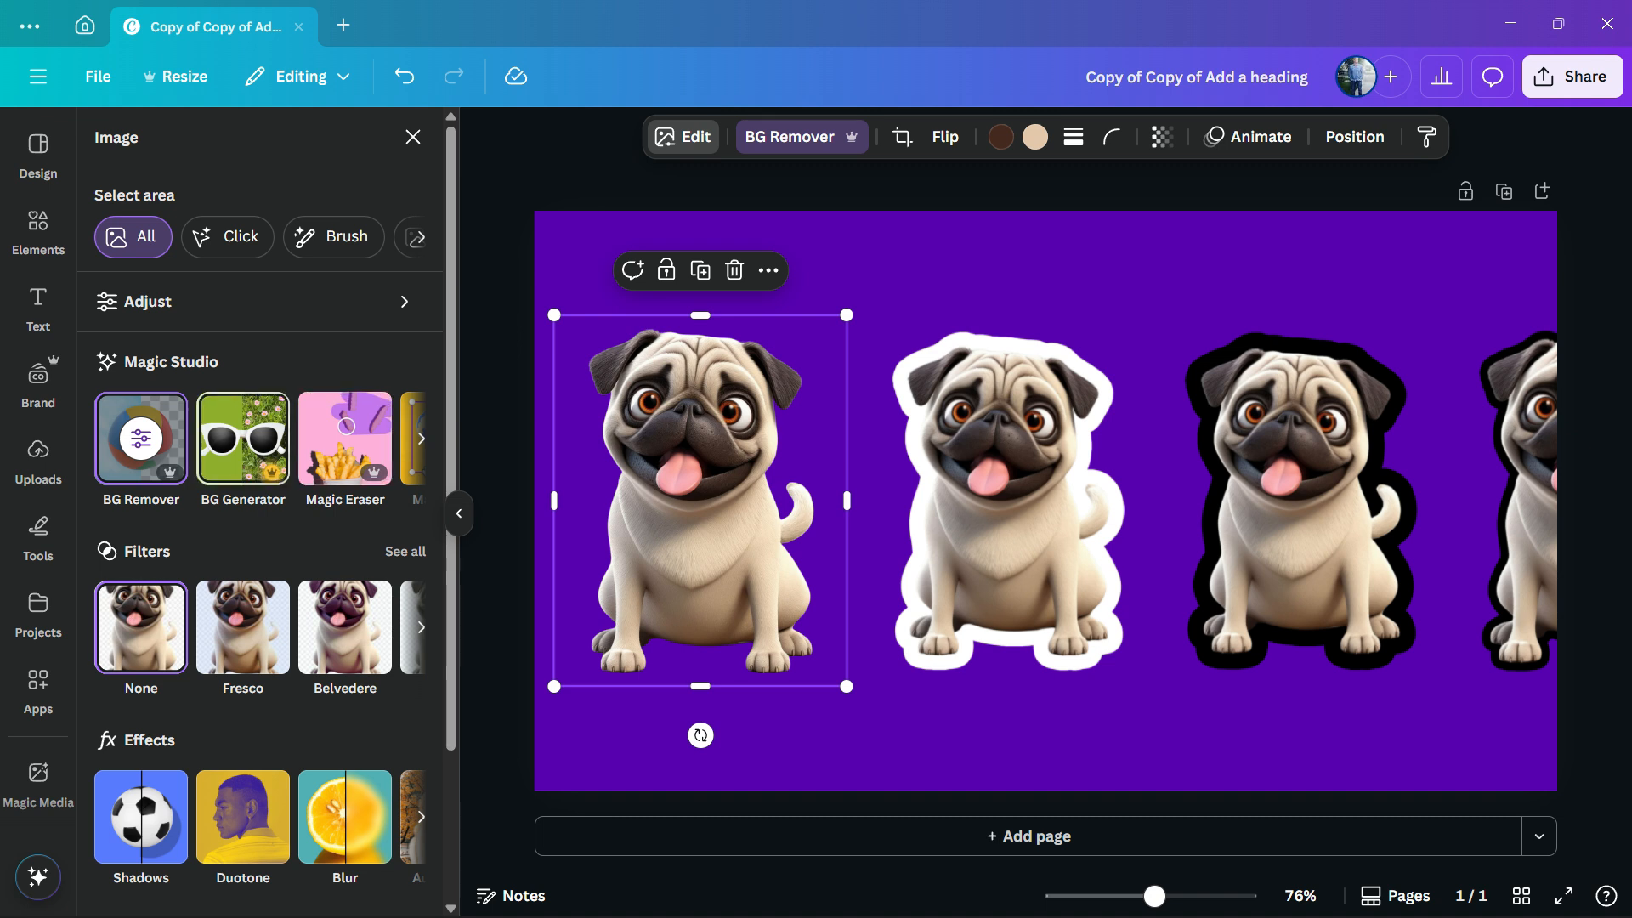
scroll(267, 514, down, 1)
scroll(259, 515, down, 3)
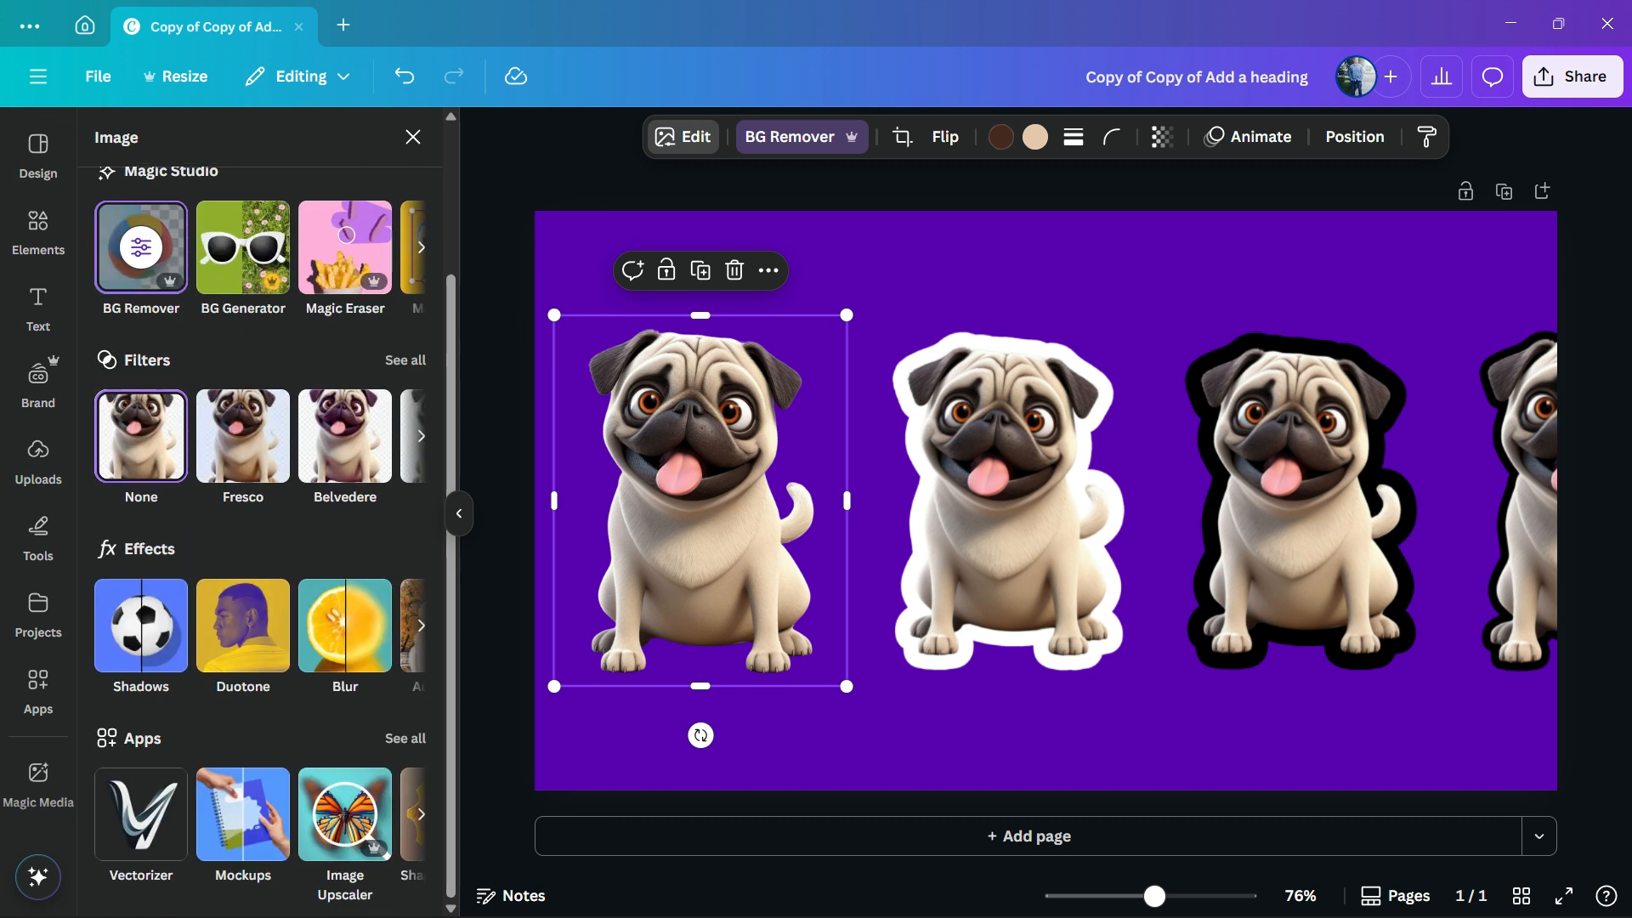
click(141, 626)
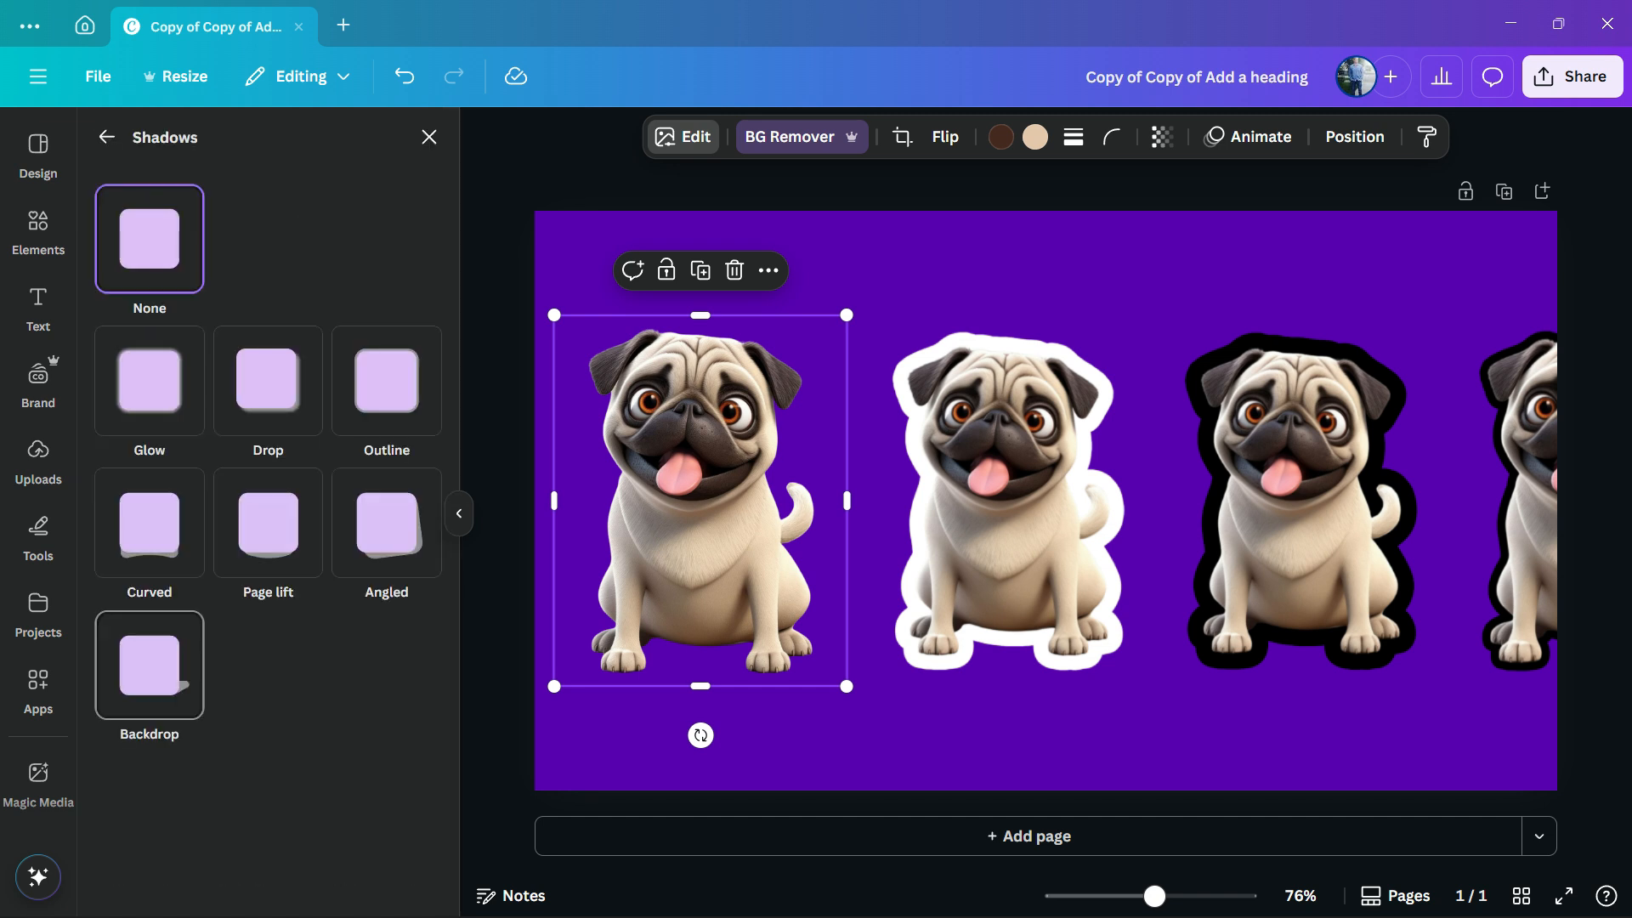
click(387, 383)
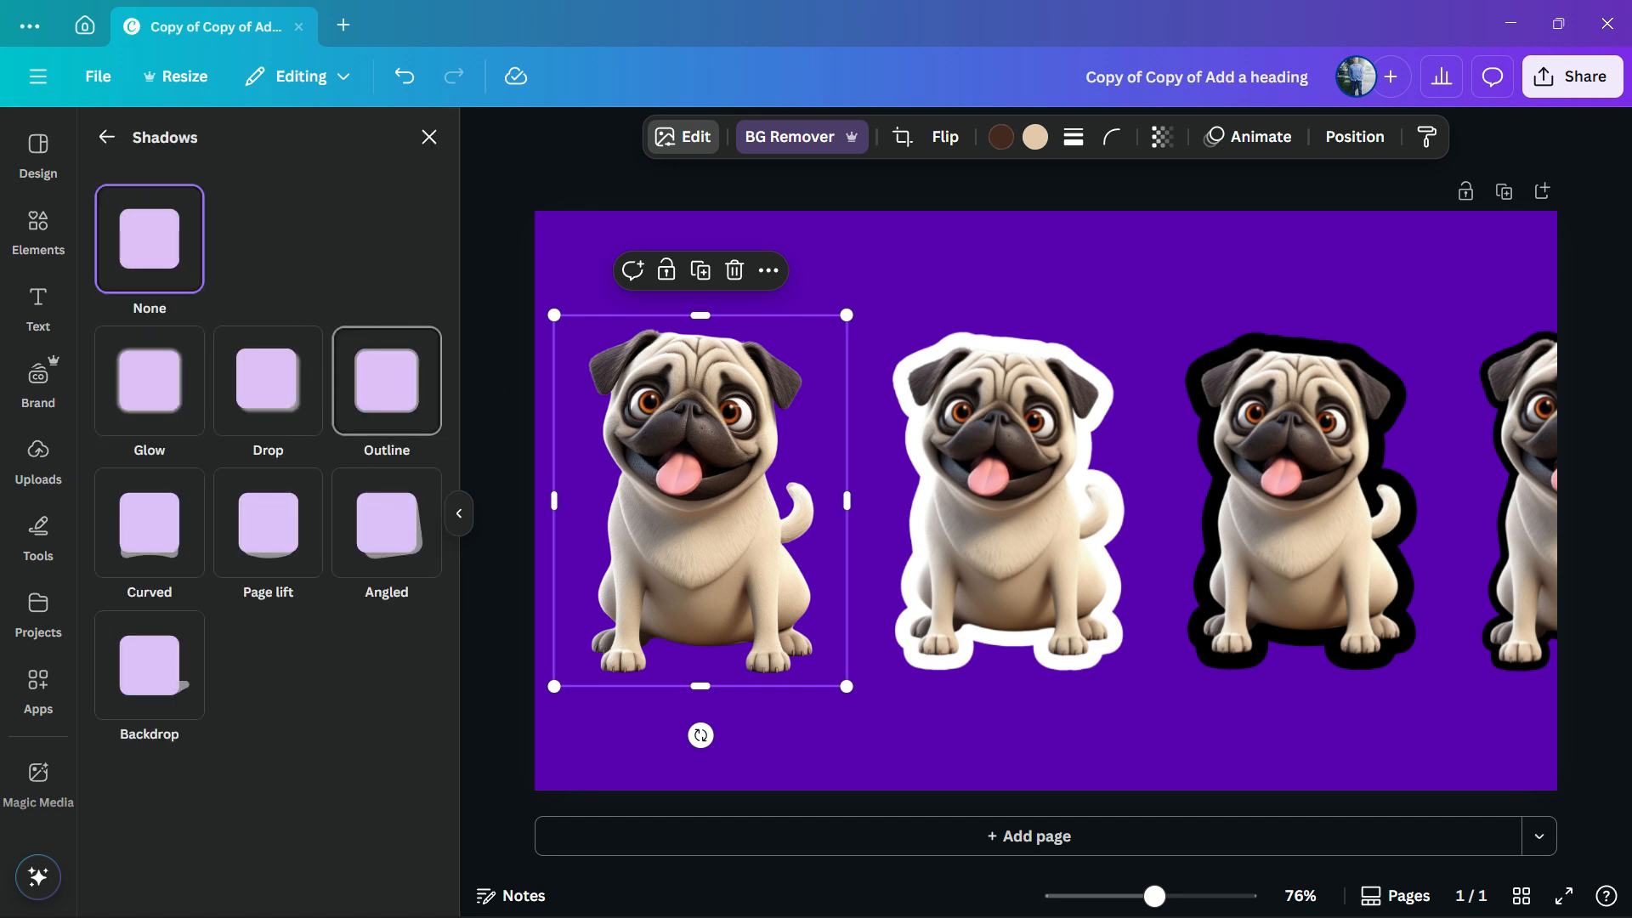
click(387, 383)
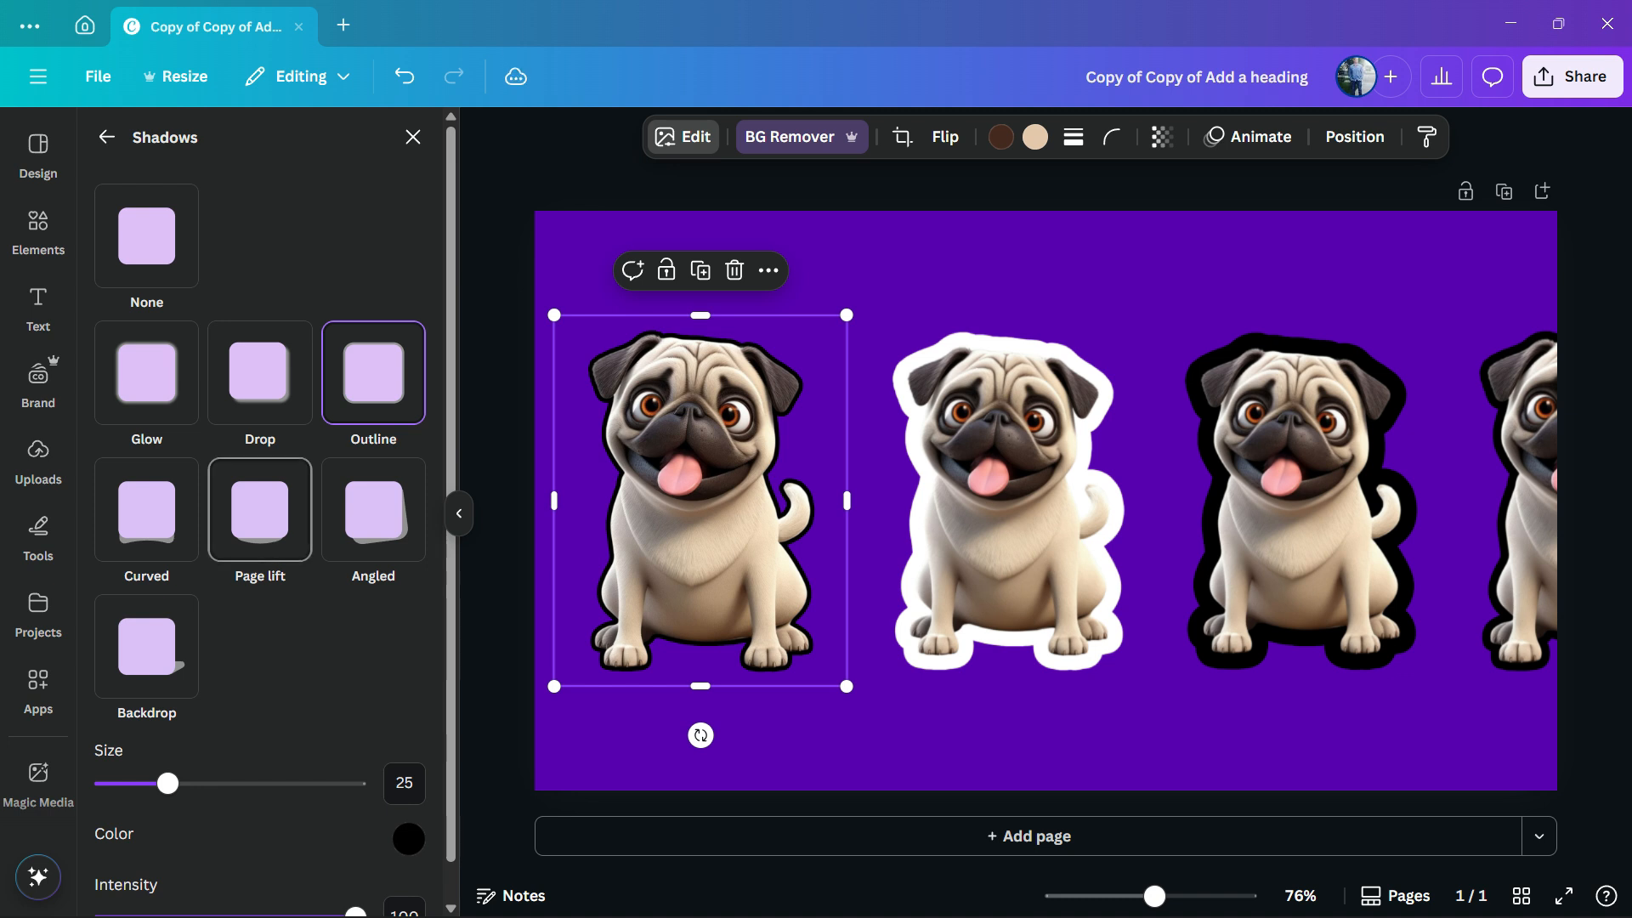
scroll(187, 799, down, 1)
scroll(170, 765, down, 1)
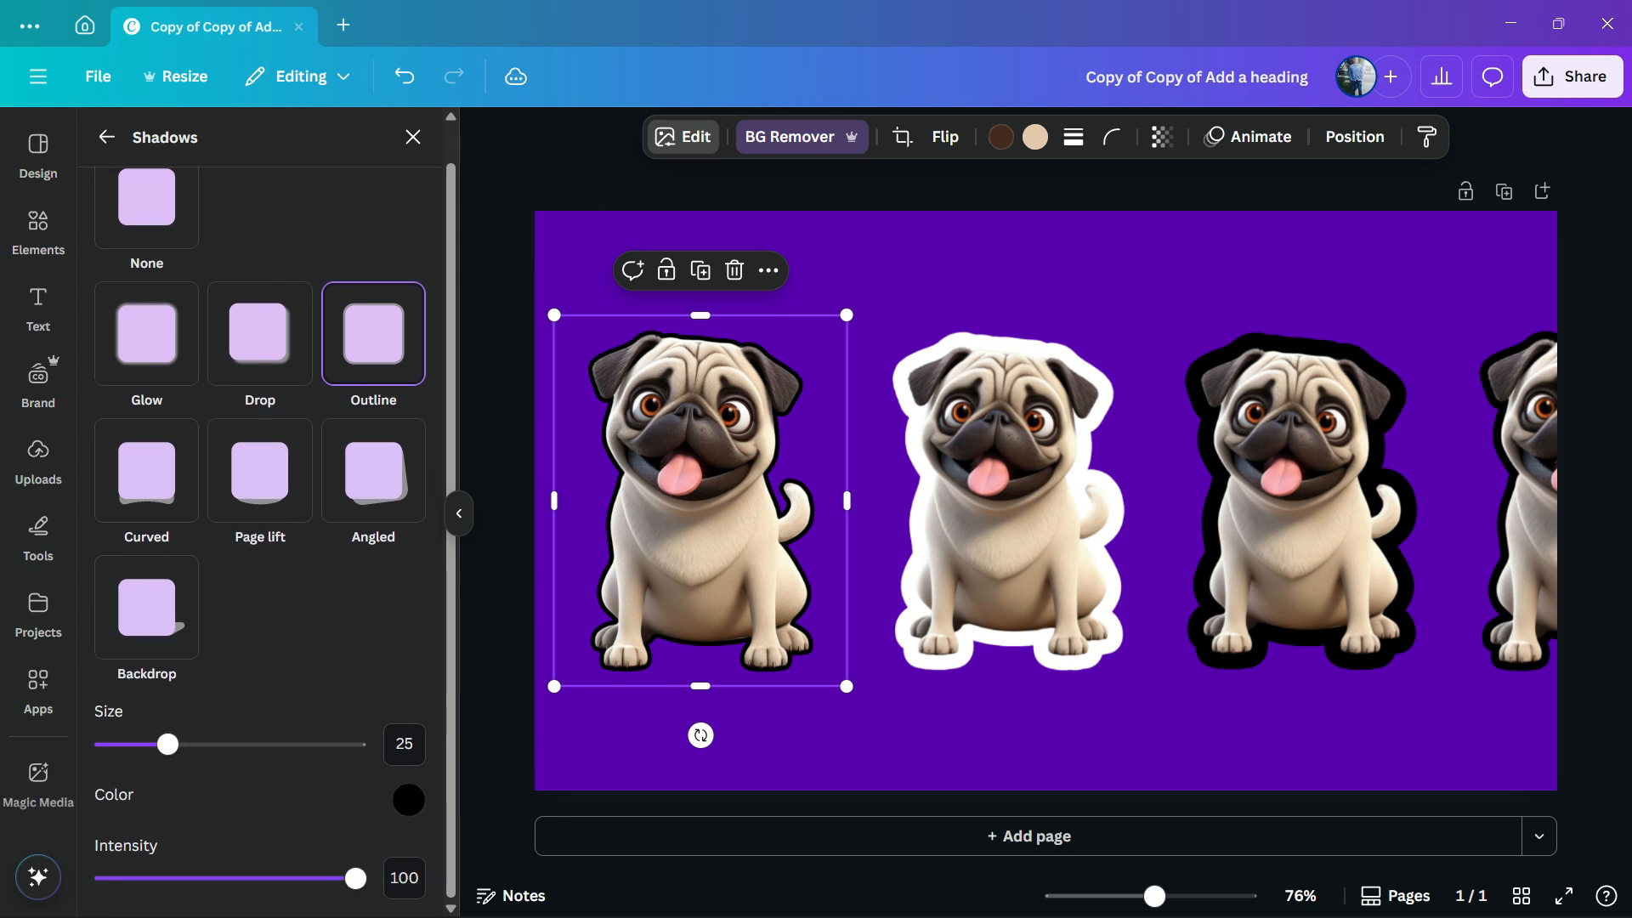
drag(164, 743, 355, 744)
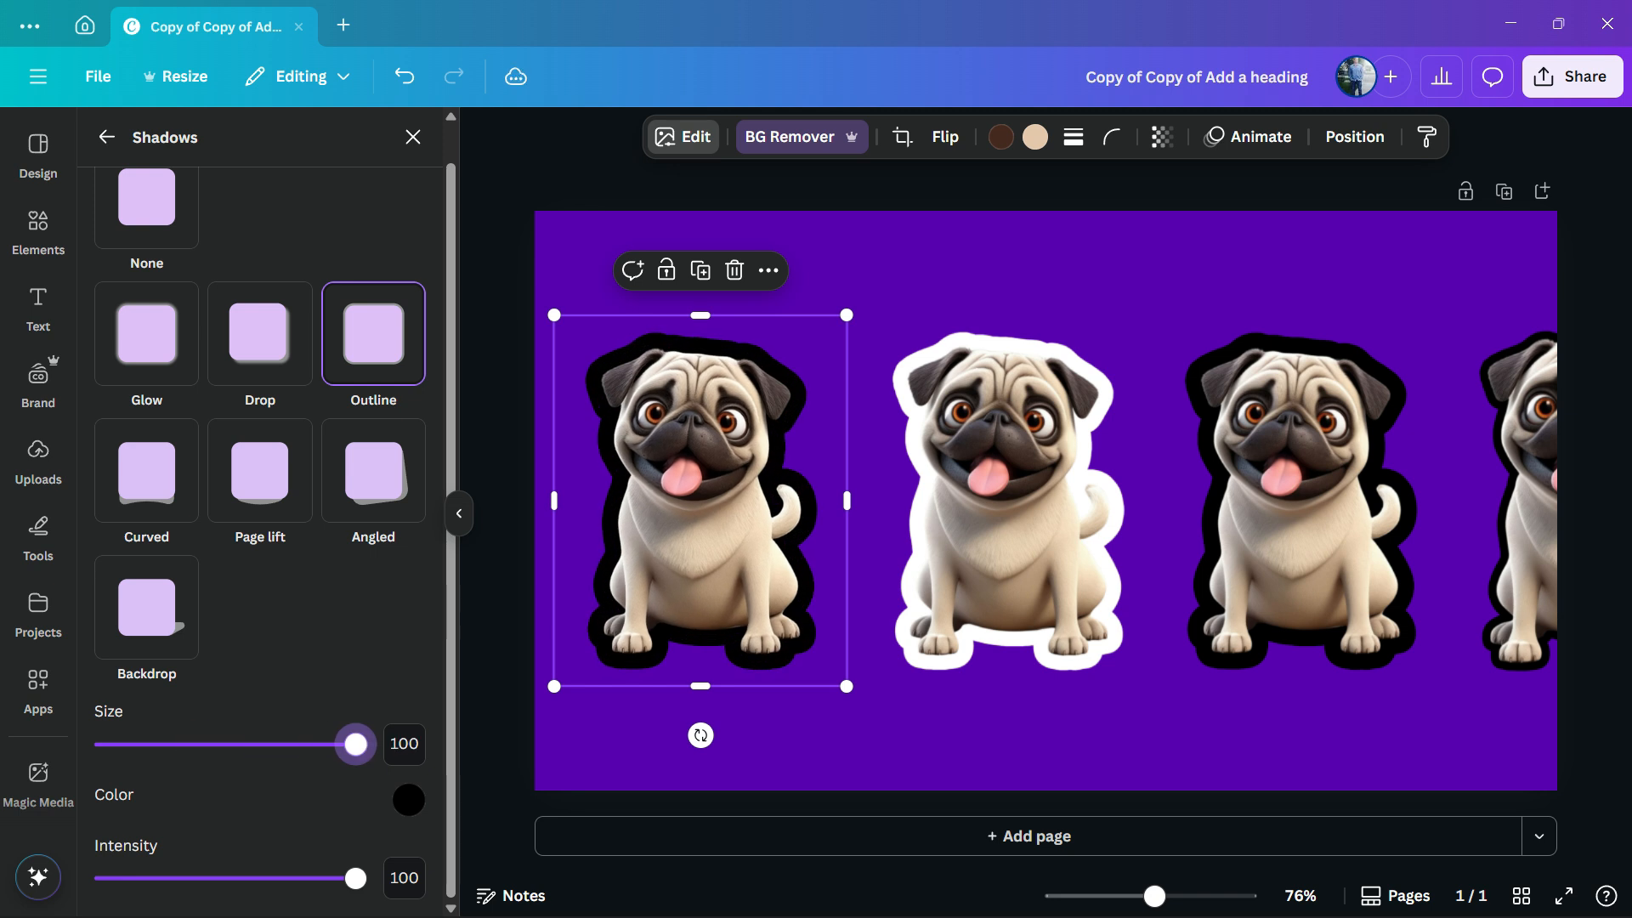
Change the new pug's outline colour to lime green #CDFF61, keeping the intensity at 100.
click(408, 799)
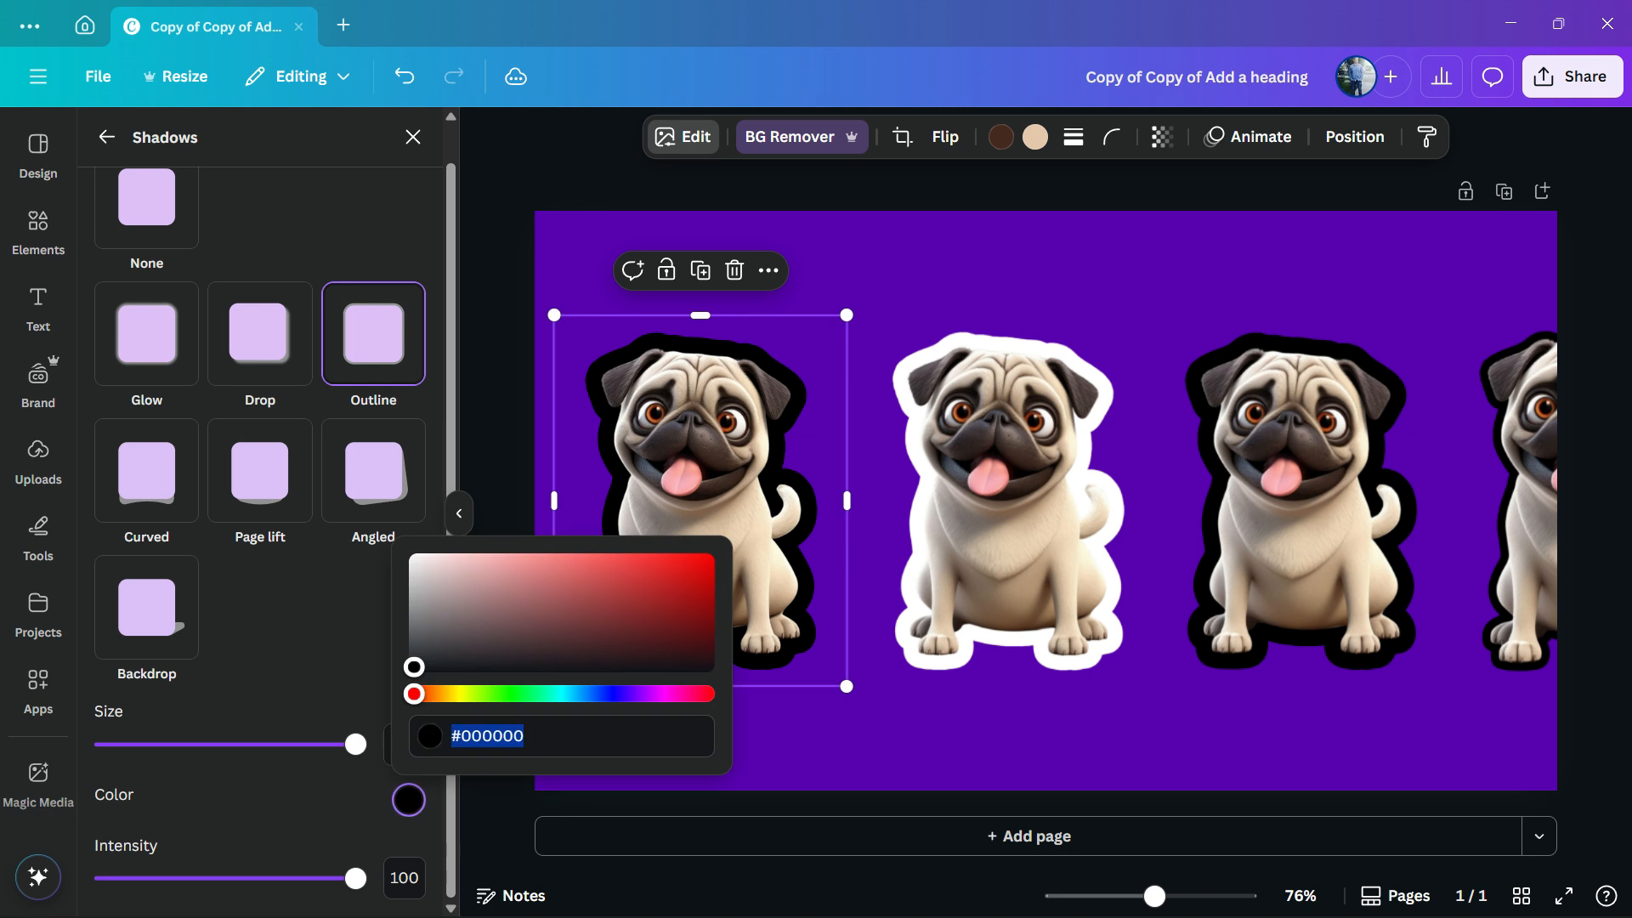
click(492, 694)
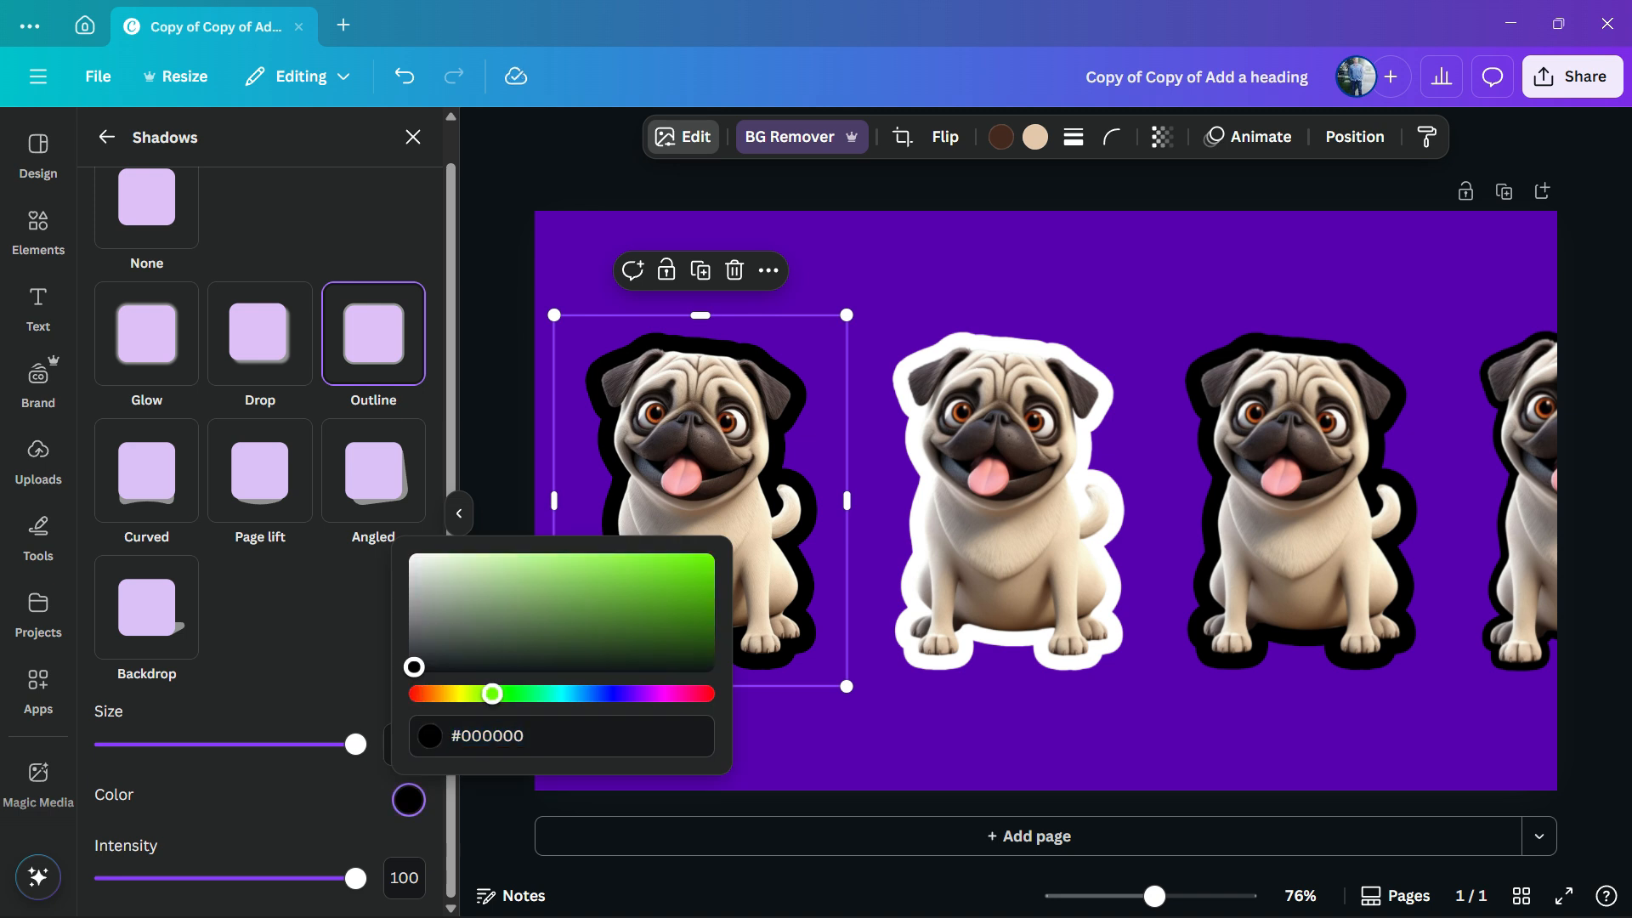
key(Escape)
click(408, 799)
click(528, 643)
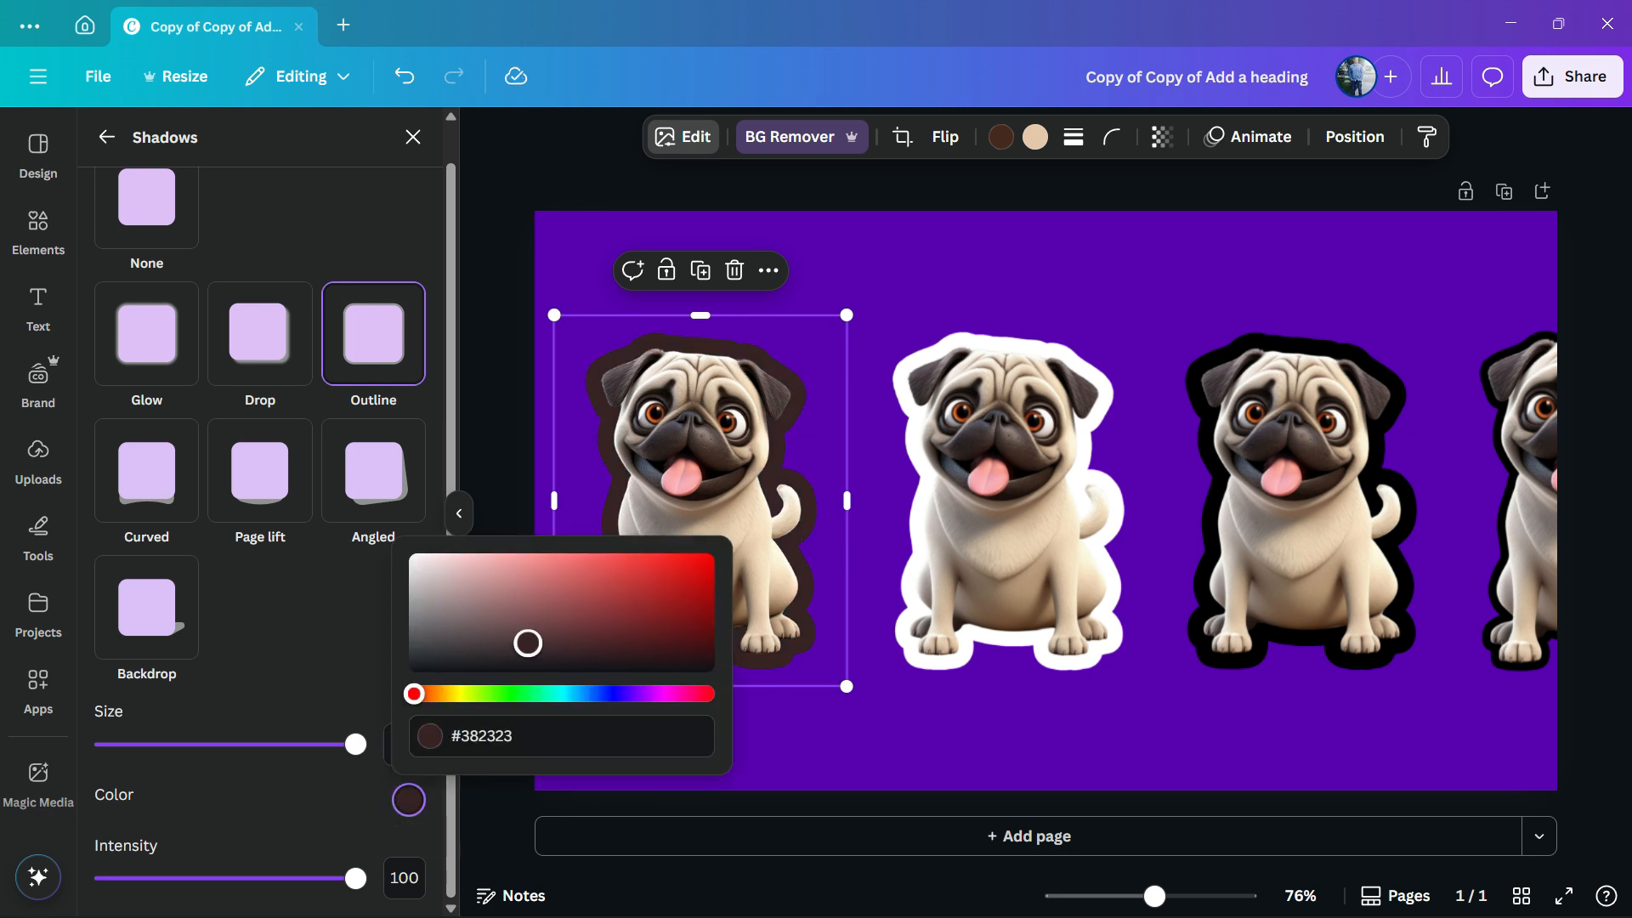
click(479, 694)
click(601, 583)
mouse_move(601, 583)
mouse_down()
mouse_move(623, 569)
mouse_move(596, 559)
mouse_up()
key(Escape)
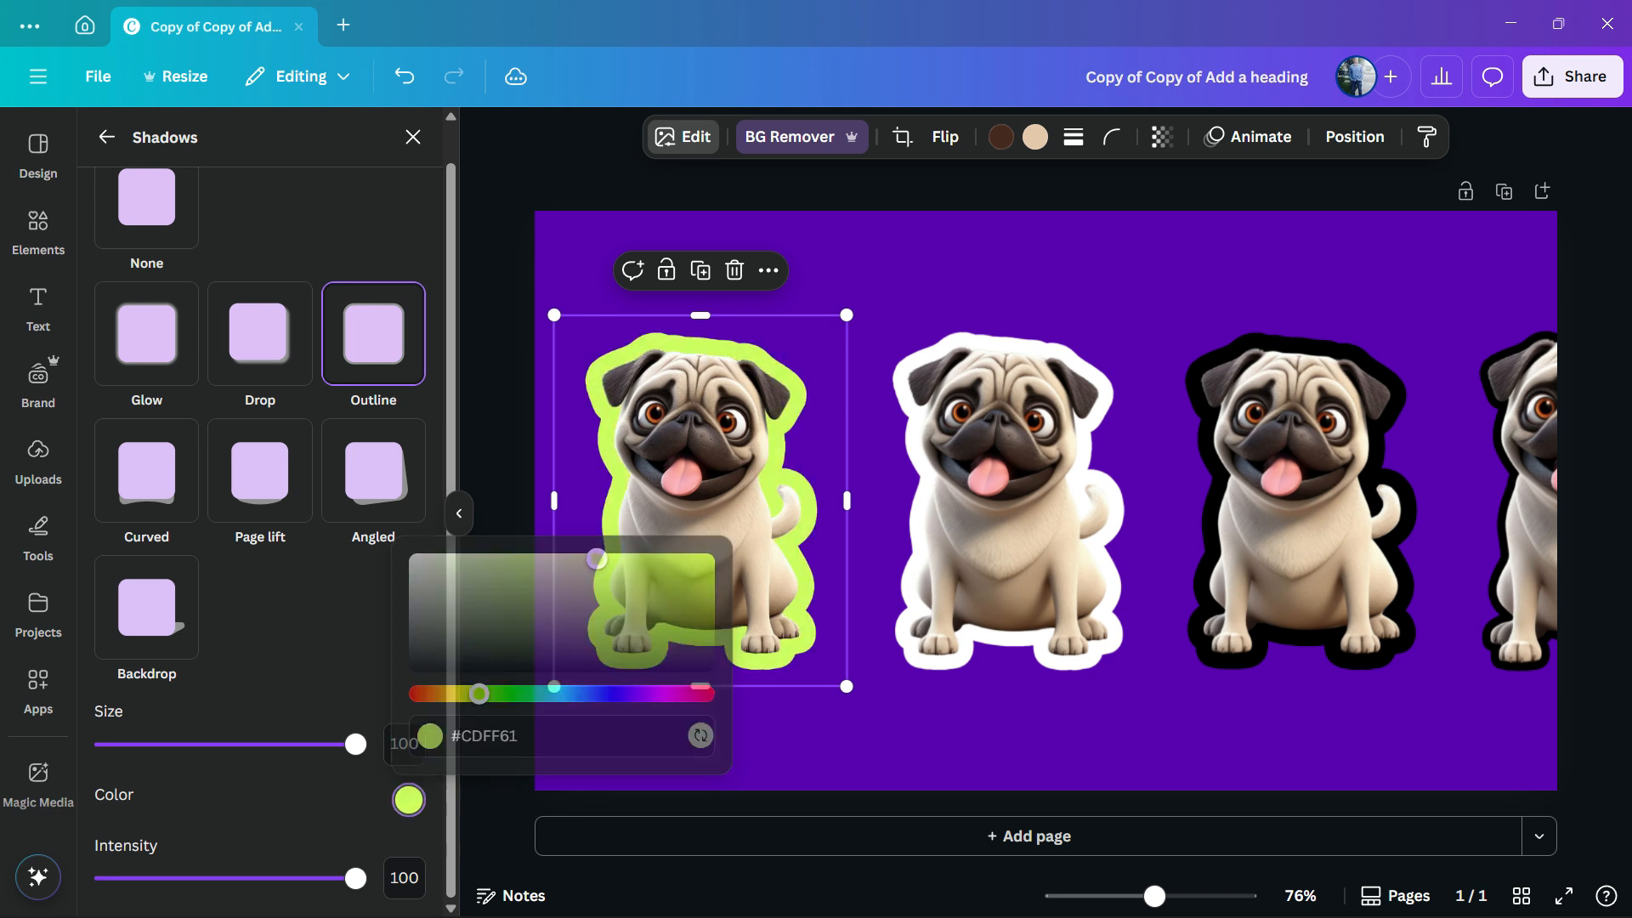
mouse_move(355, 878)
mouse_down()
mouse_move(193, 878)
mouse_move(356, 878)
mouse_up()
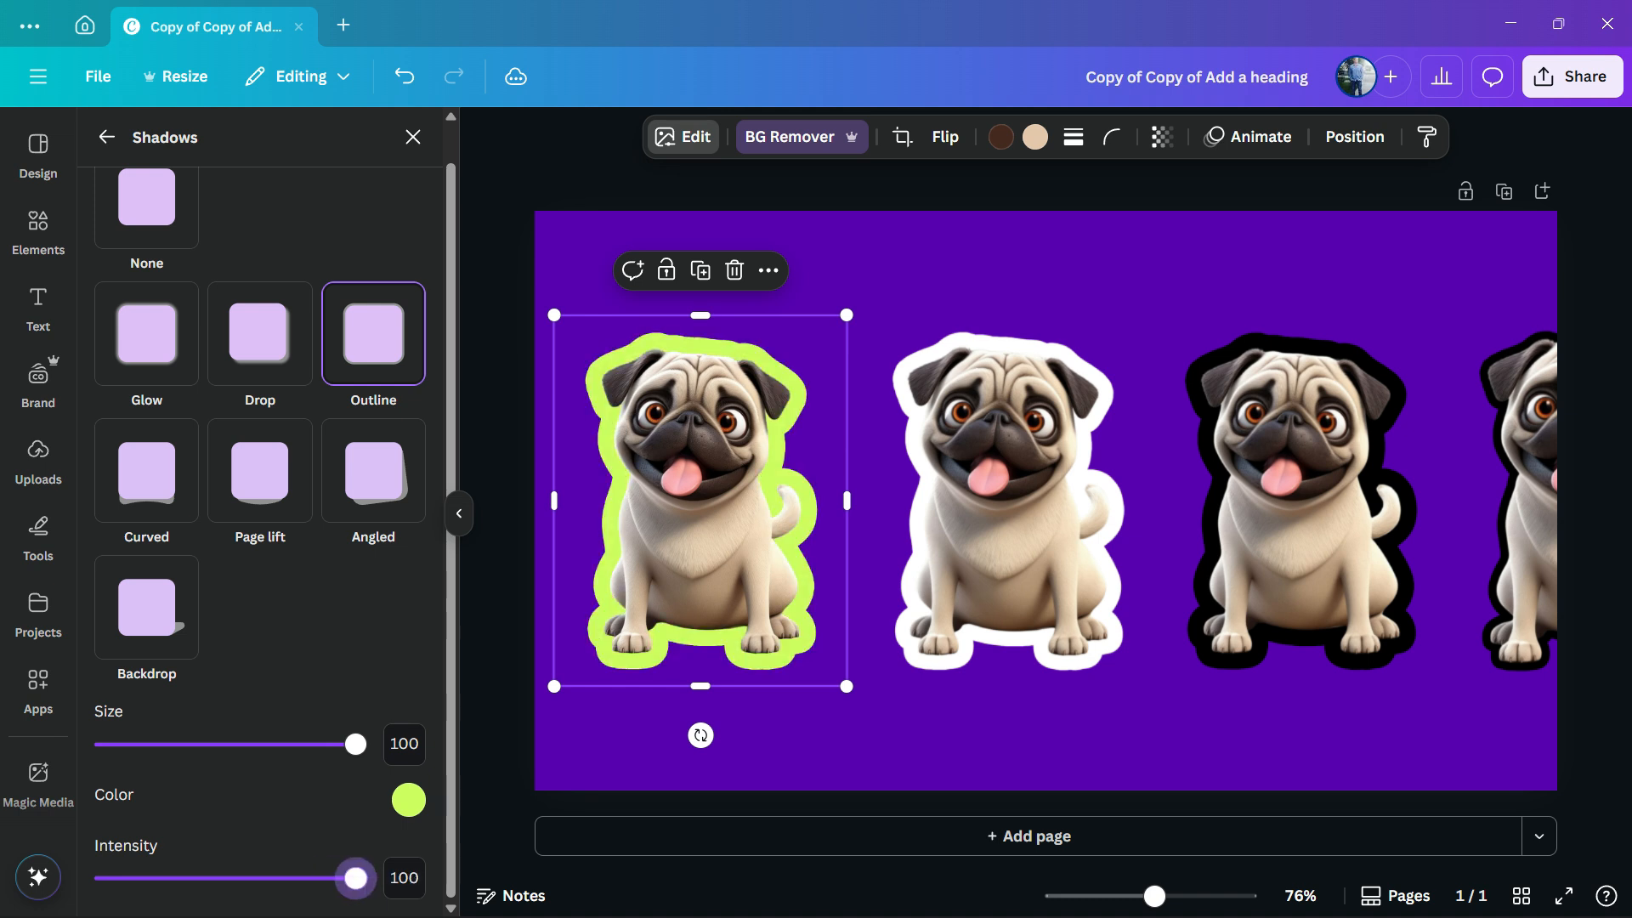
click(595, 268)
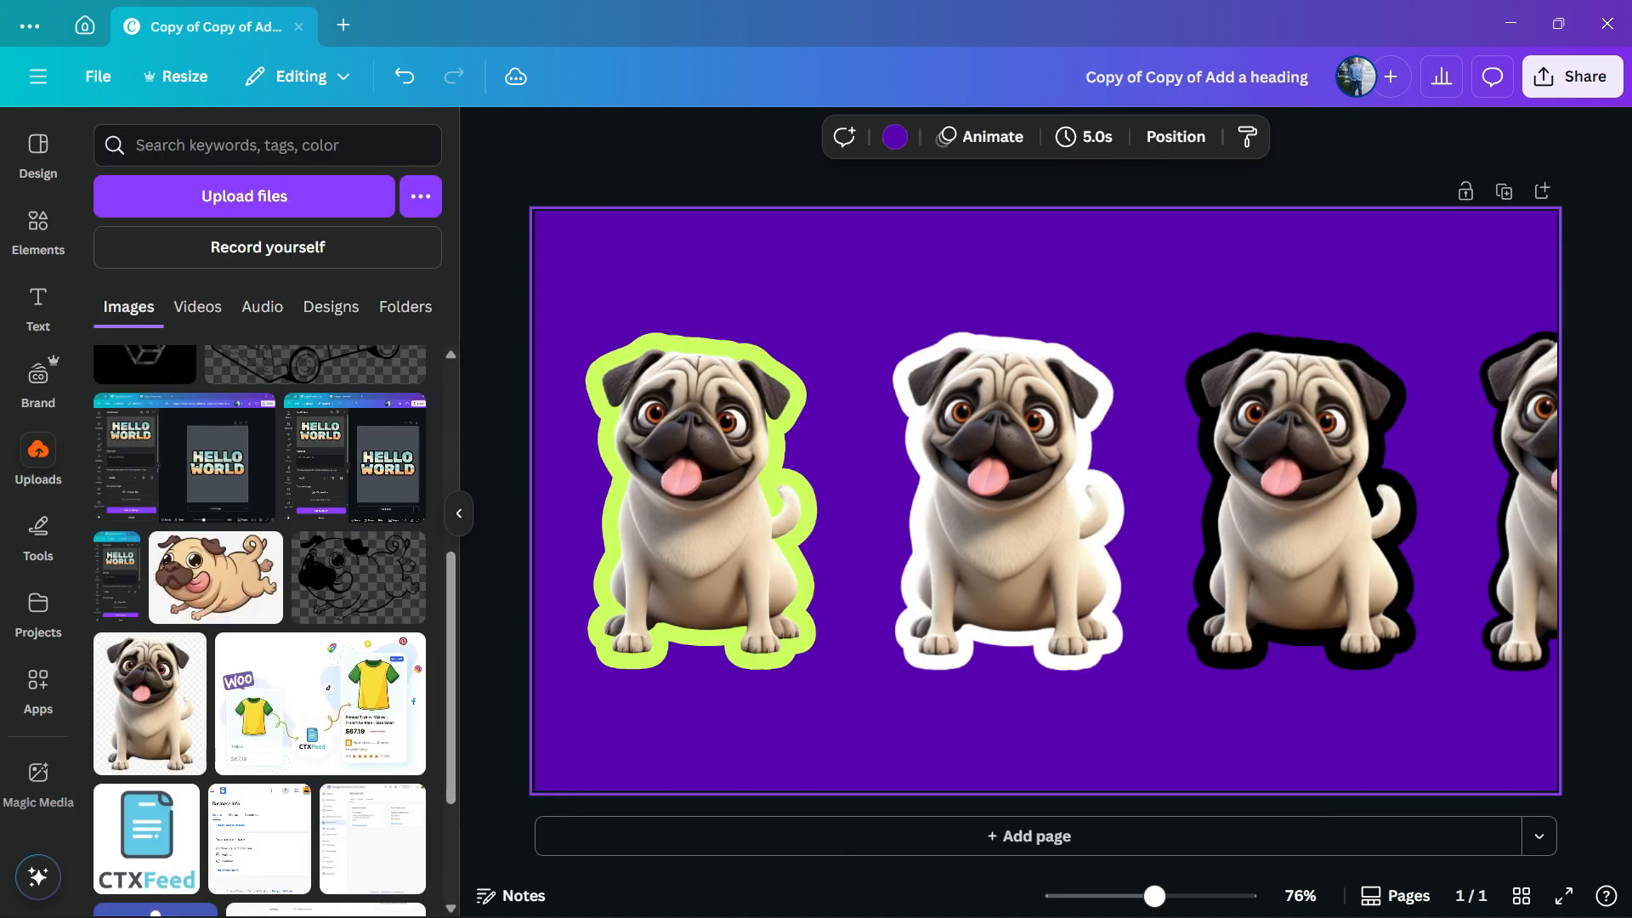
Paste the black-outlined pug, shrink it slightly and centre it over the lime-outlined pug.
click(701, 499)
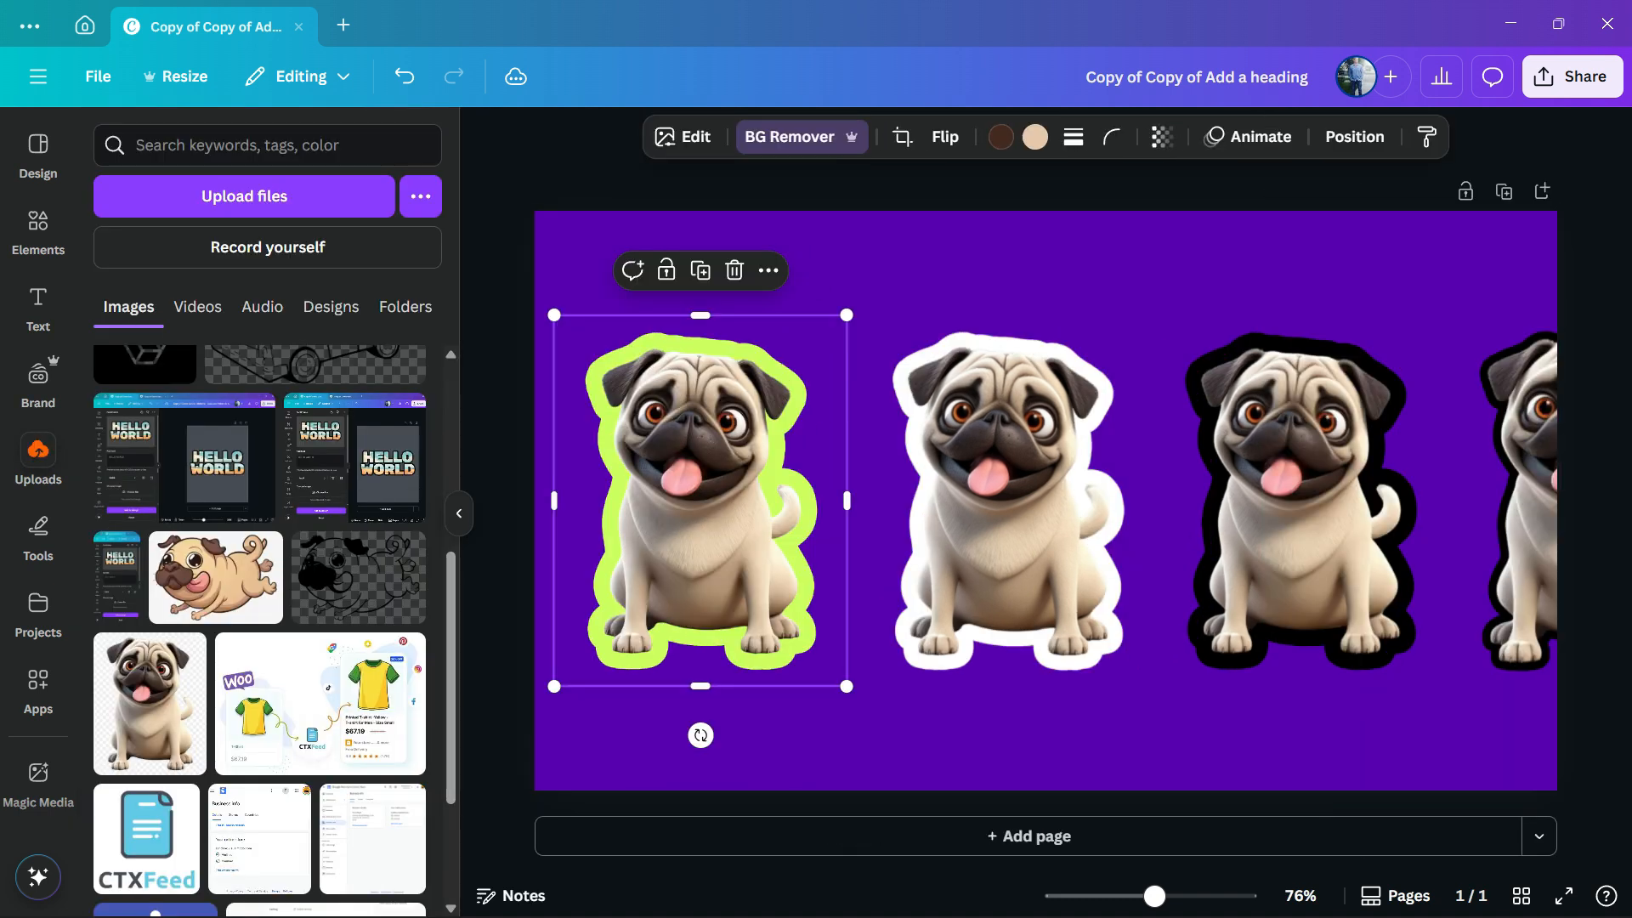
key(ctrl+v)
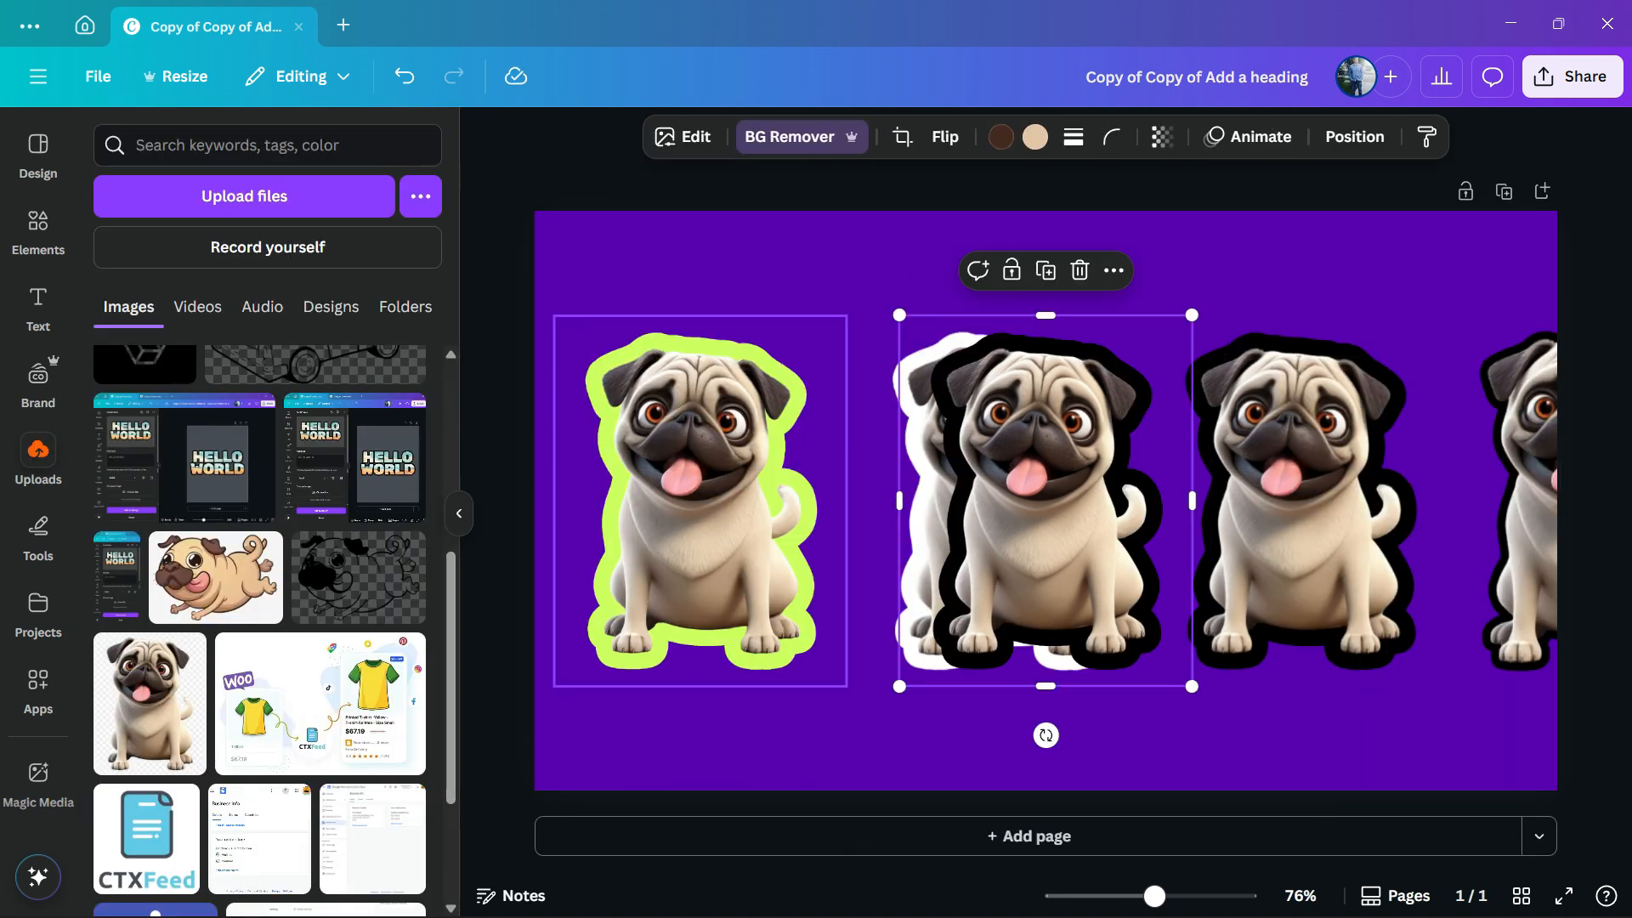
drag(1046, 500, 701, 500)
click(832, 738)
click(700, 510)
drag(846, 686, 840, 678)
drag(697, 501, 699, 506)
click(782, 731)
Place another black-outlined pug copy over the stack, shrinking it further, bringing it to the front and centring it.
drag(1043, 510, 699, 510)
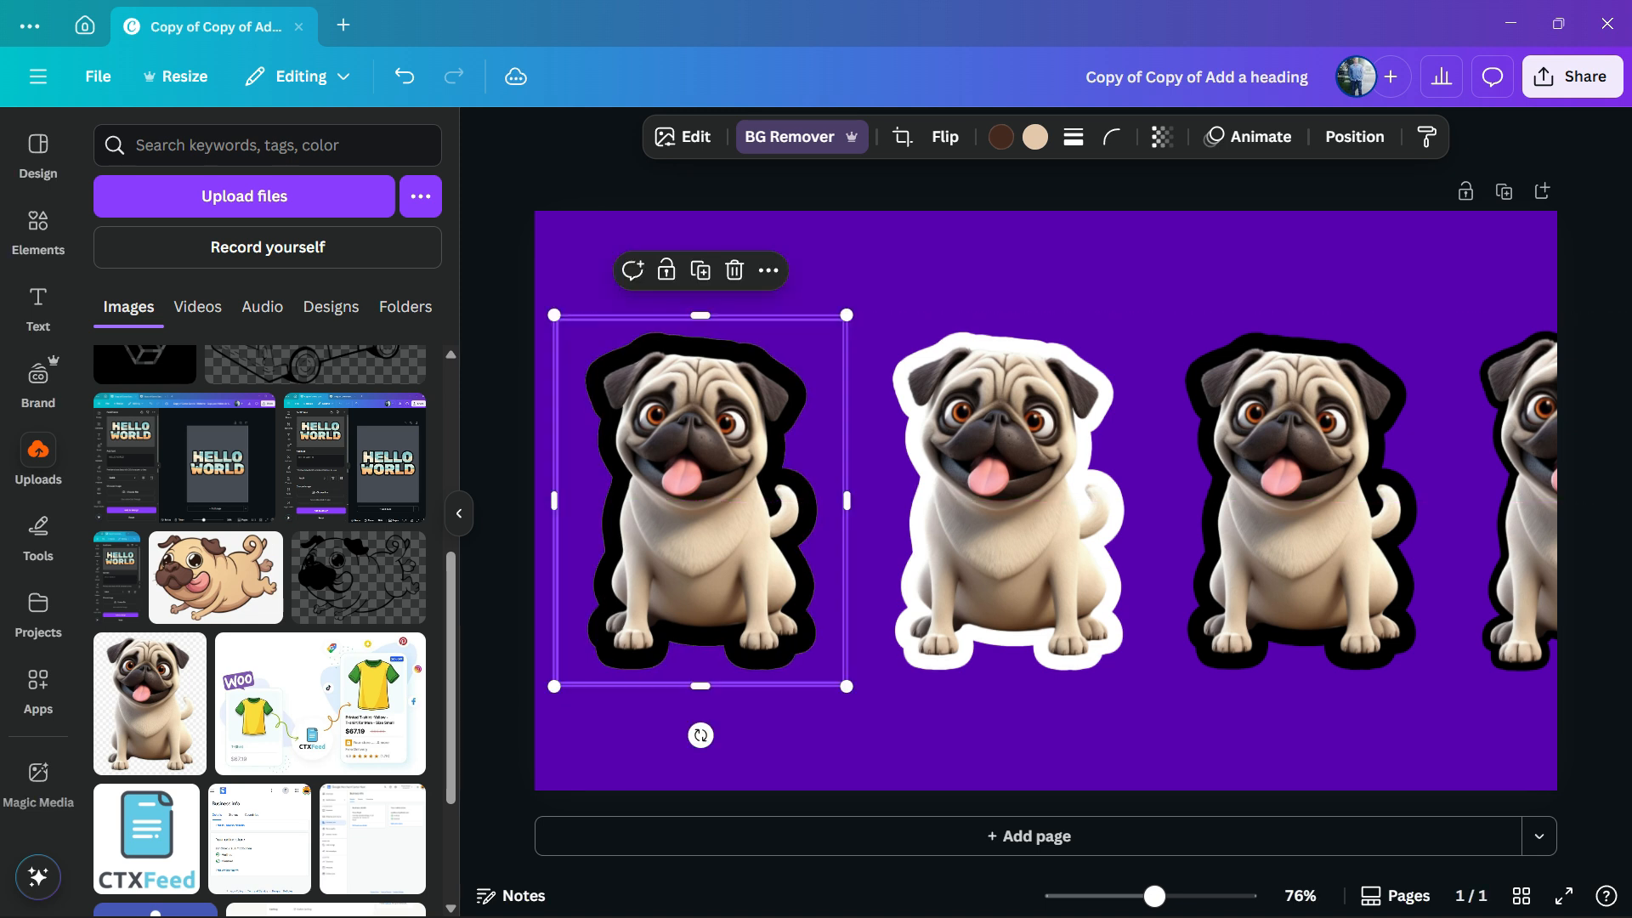
drag(847, 685, 829, 663)
drag(699, 511, 847, 622)
right_click(849, 623)
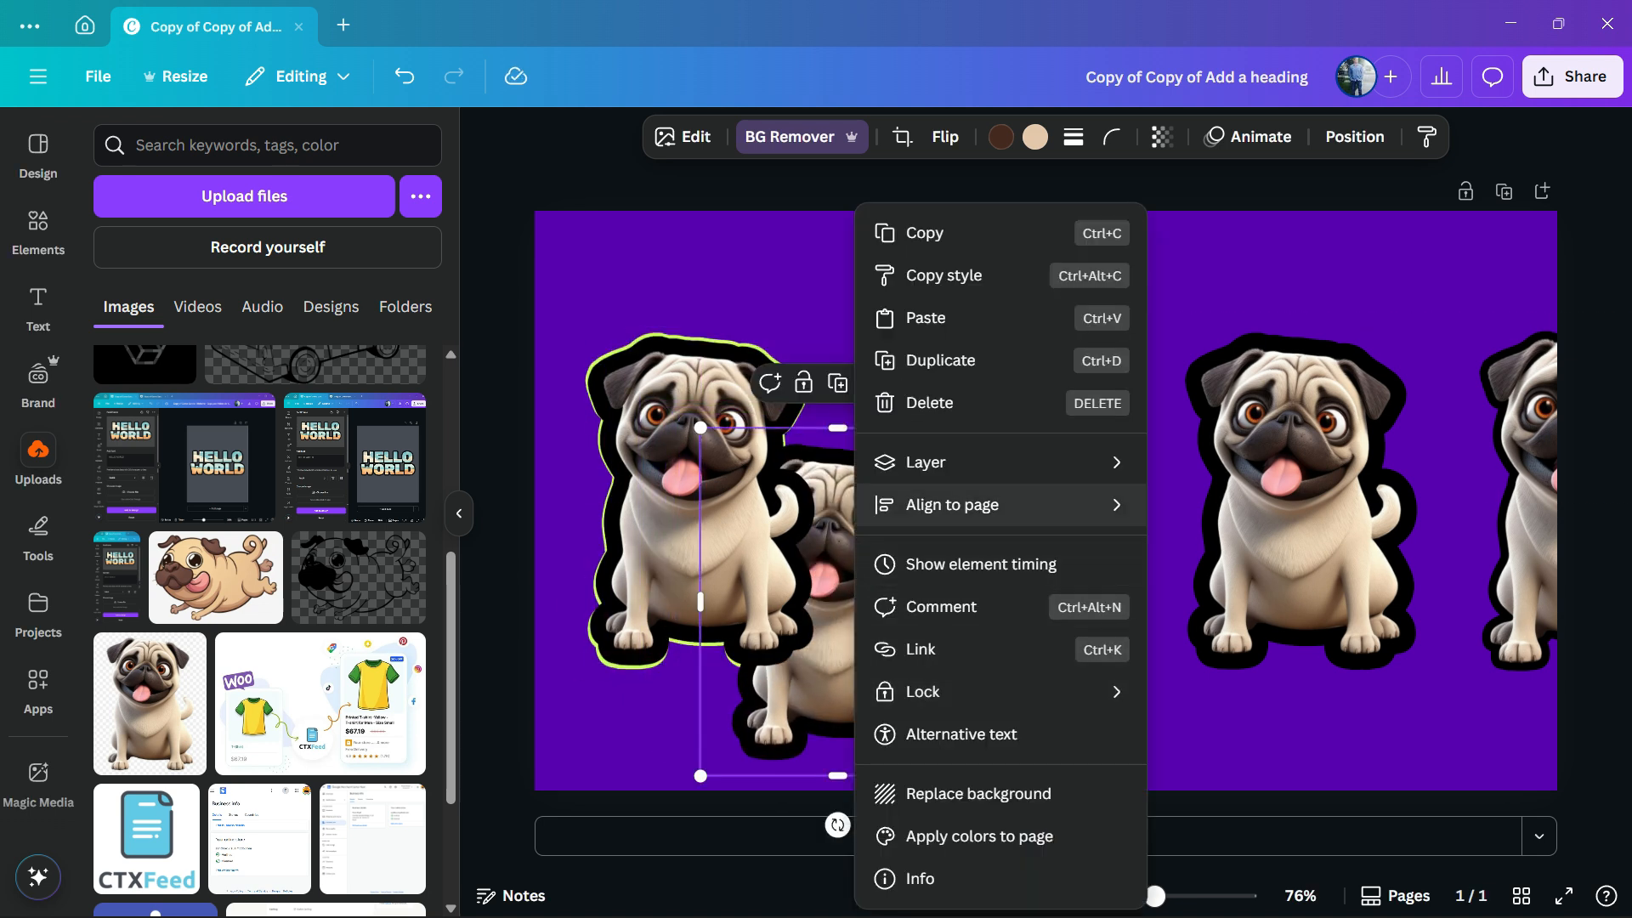
mouse_move(977, 462)
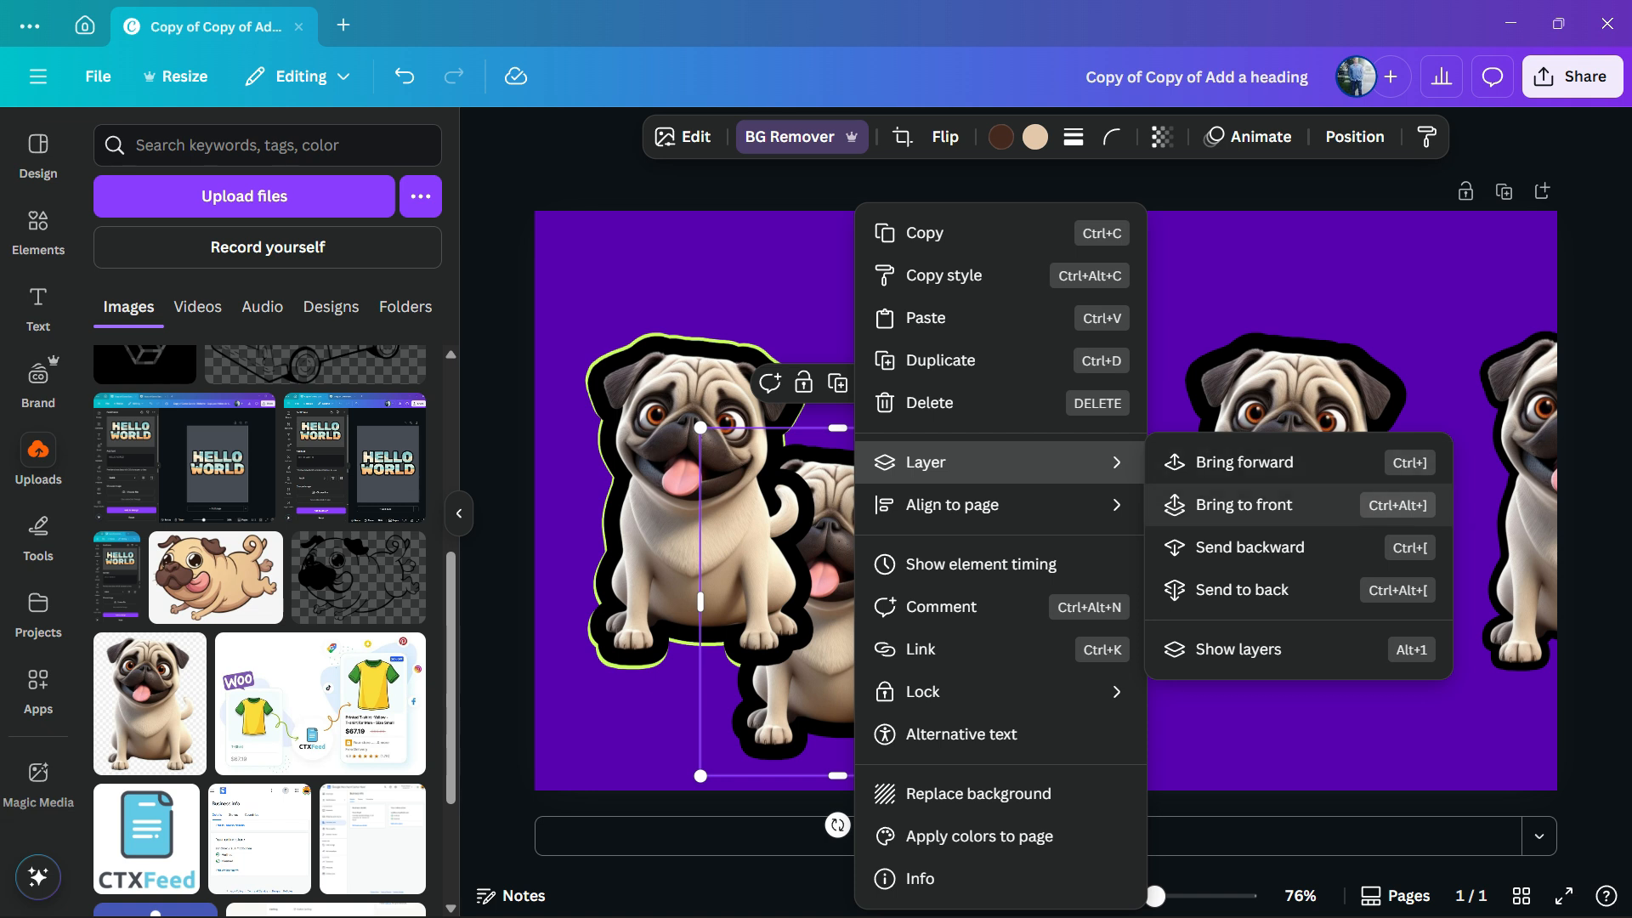
click(1243, 504)
drag(837, 605, 701, 501)
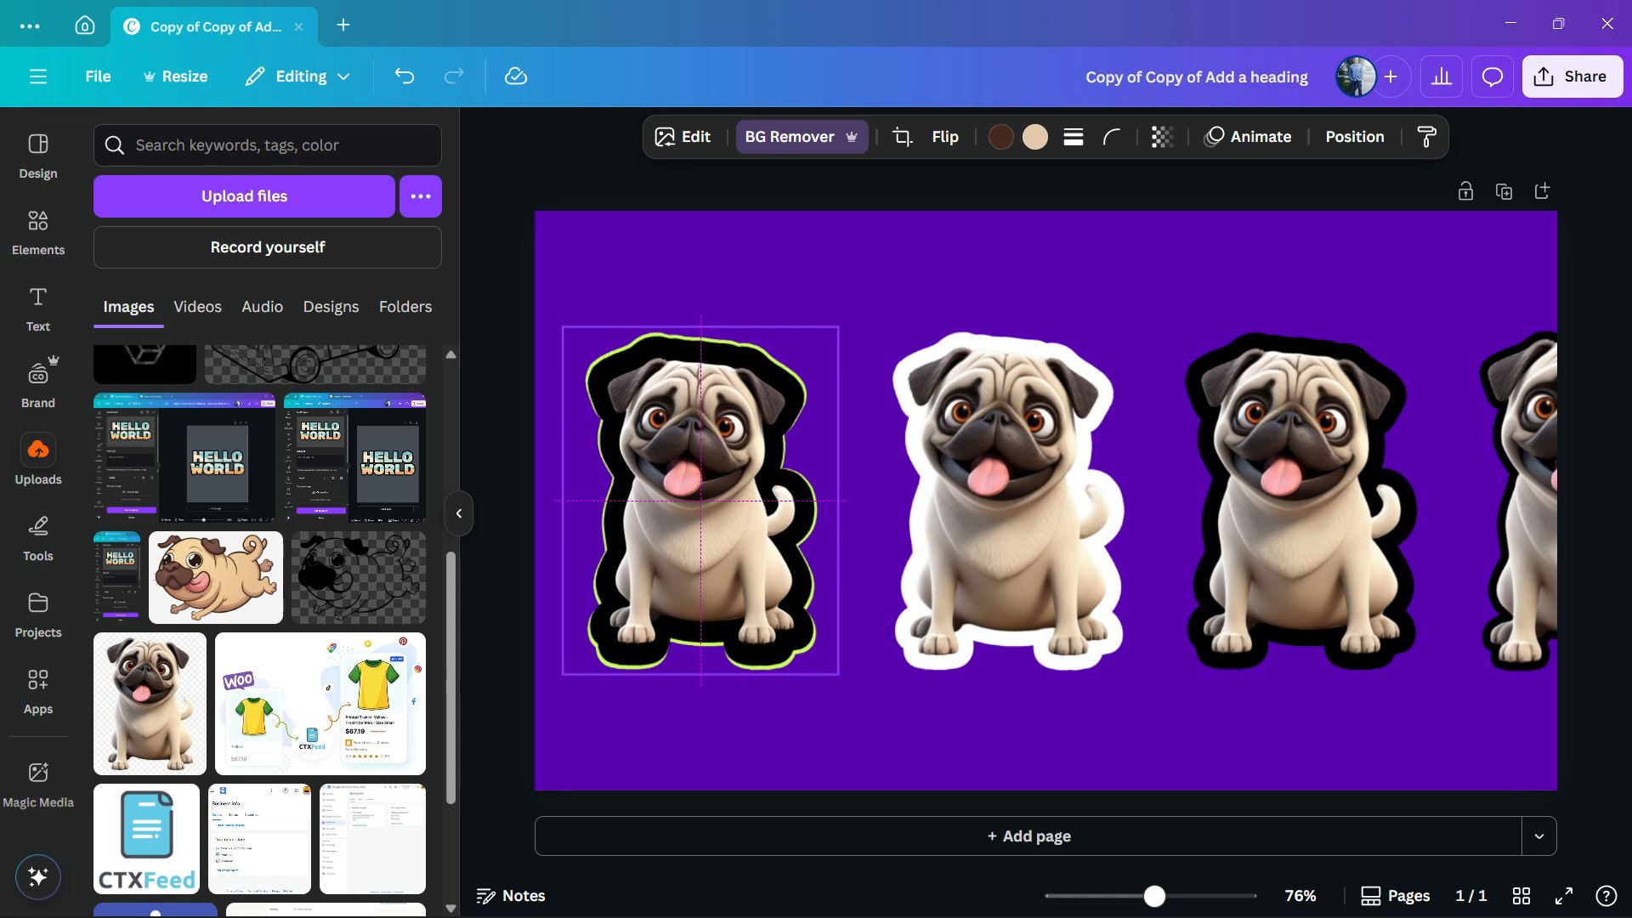
mouse_move(700, 501)
mouse_down()
mouse_move(728, 510)
mouse_move(700, 501)
mouse_up()
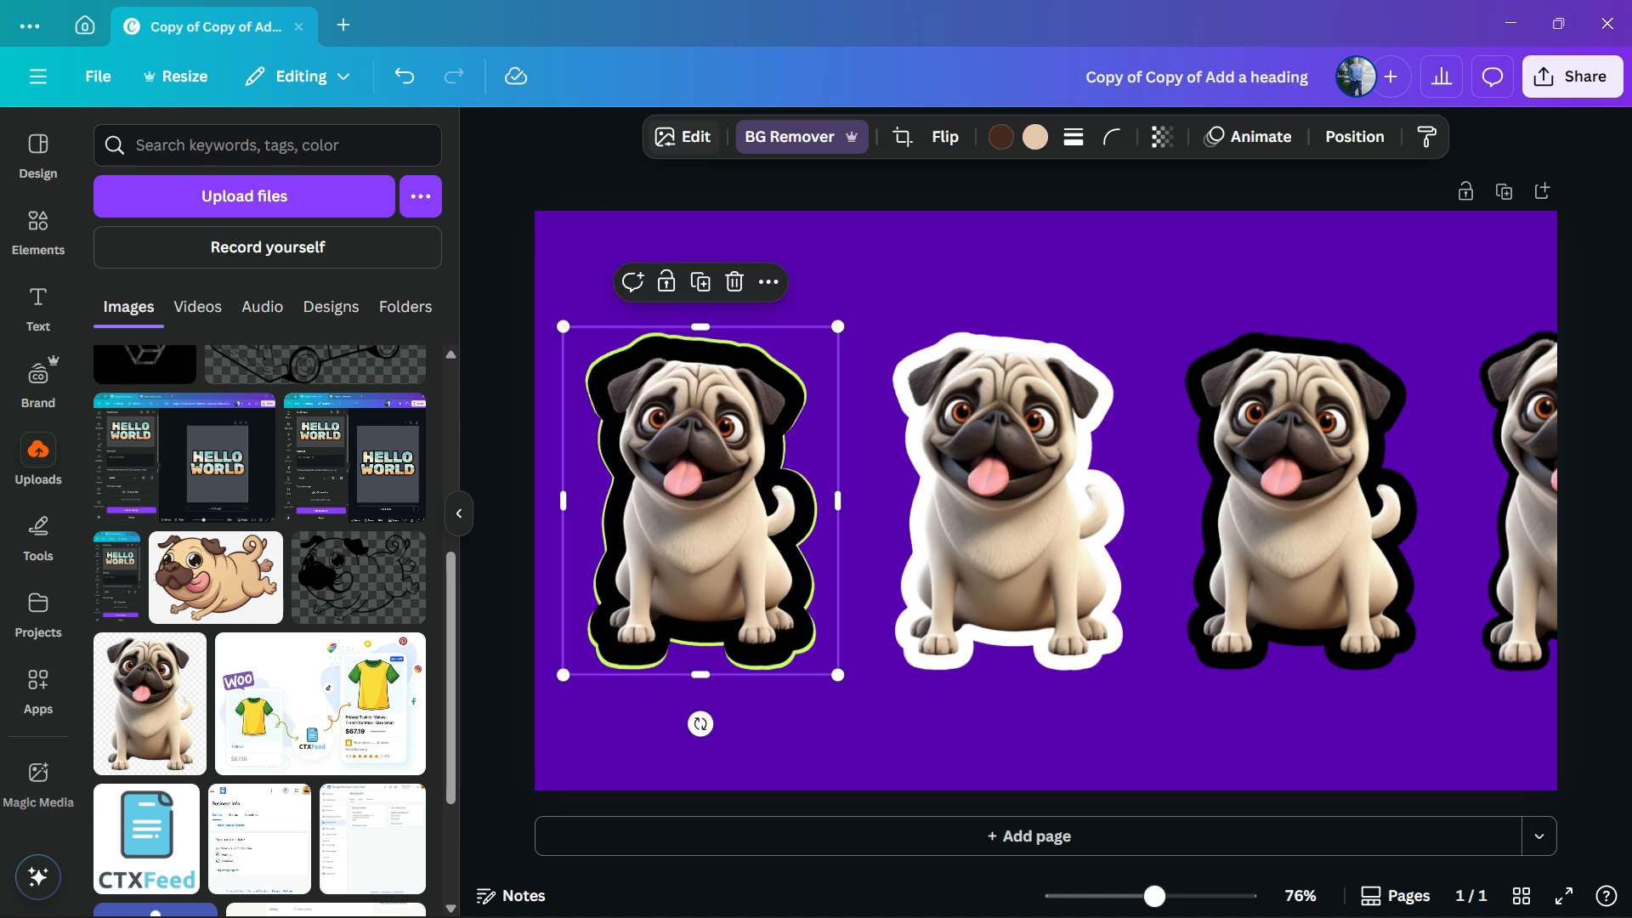
Change the outline colour of the stack's front pug to white #FFFFFF.
click(683, 136)
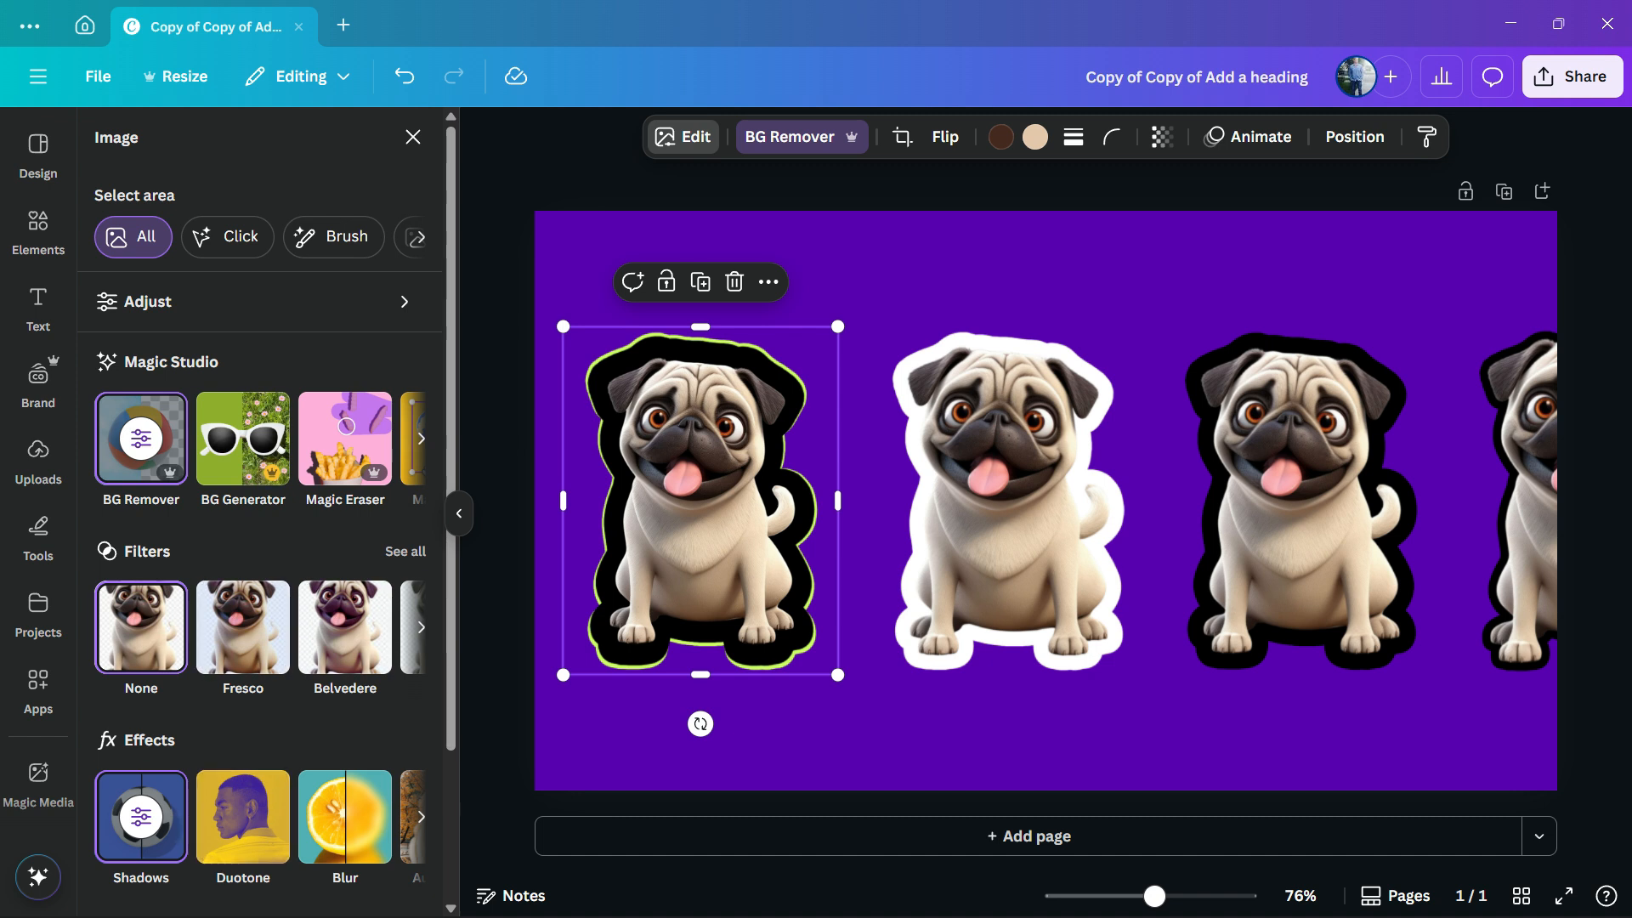
click(141, 817)
scroll(260, 544, down, 1)
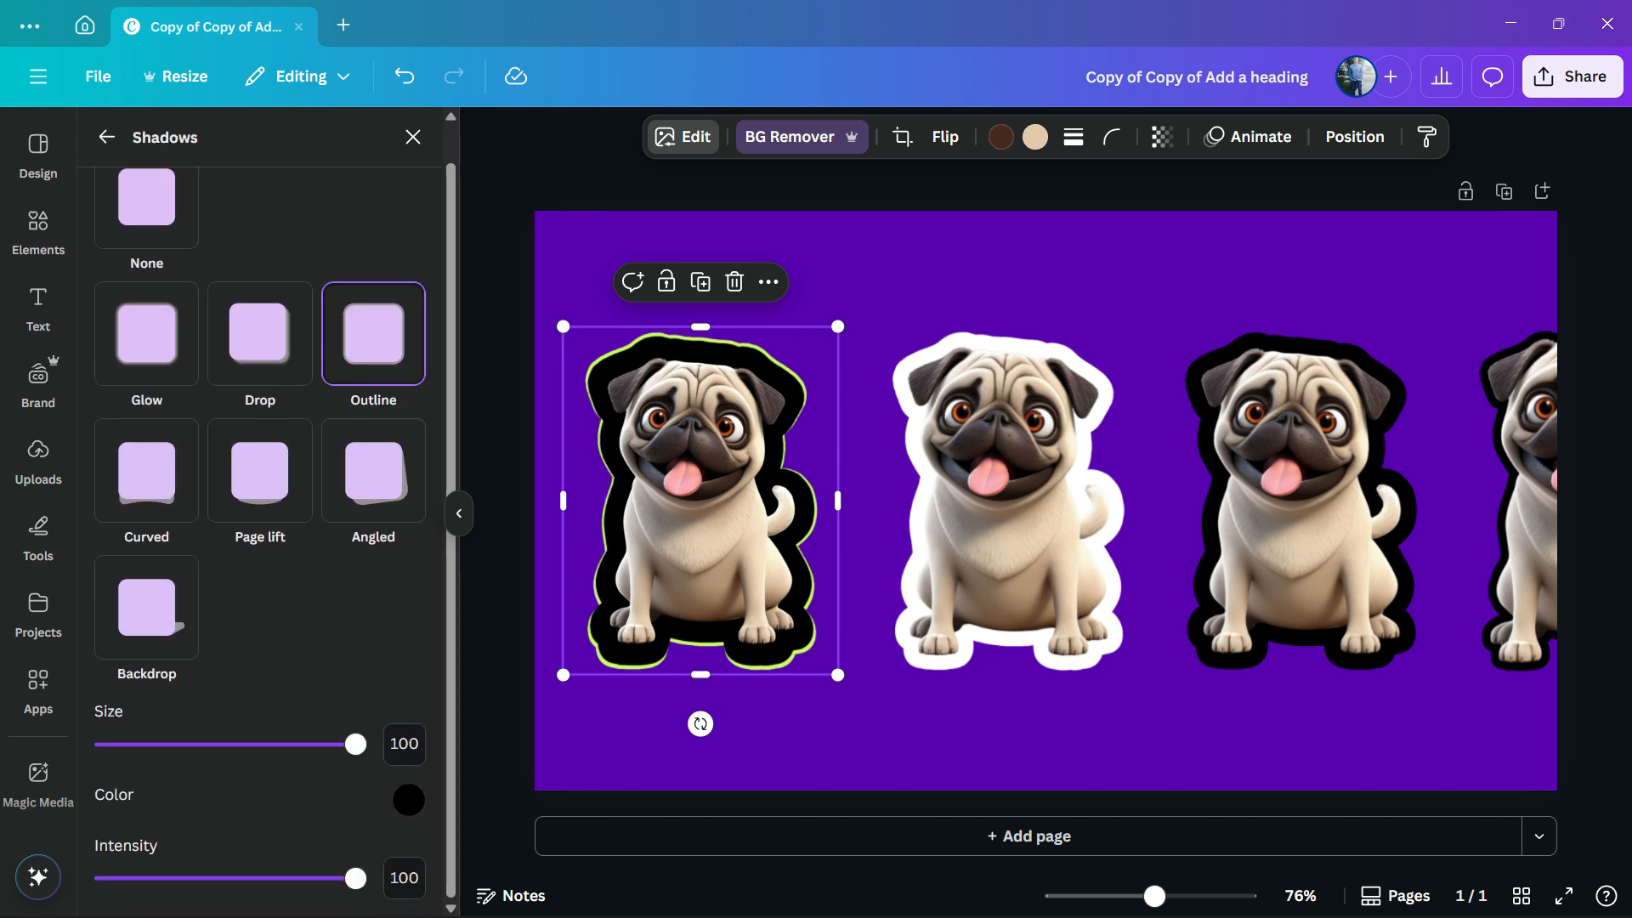
click(407, 799)
drag(414, 671, 414, 559)
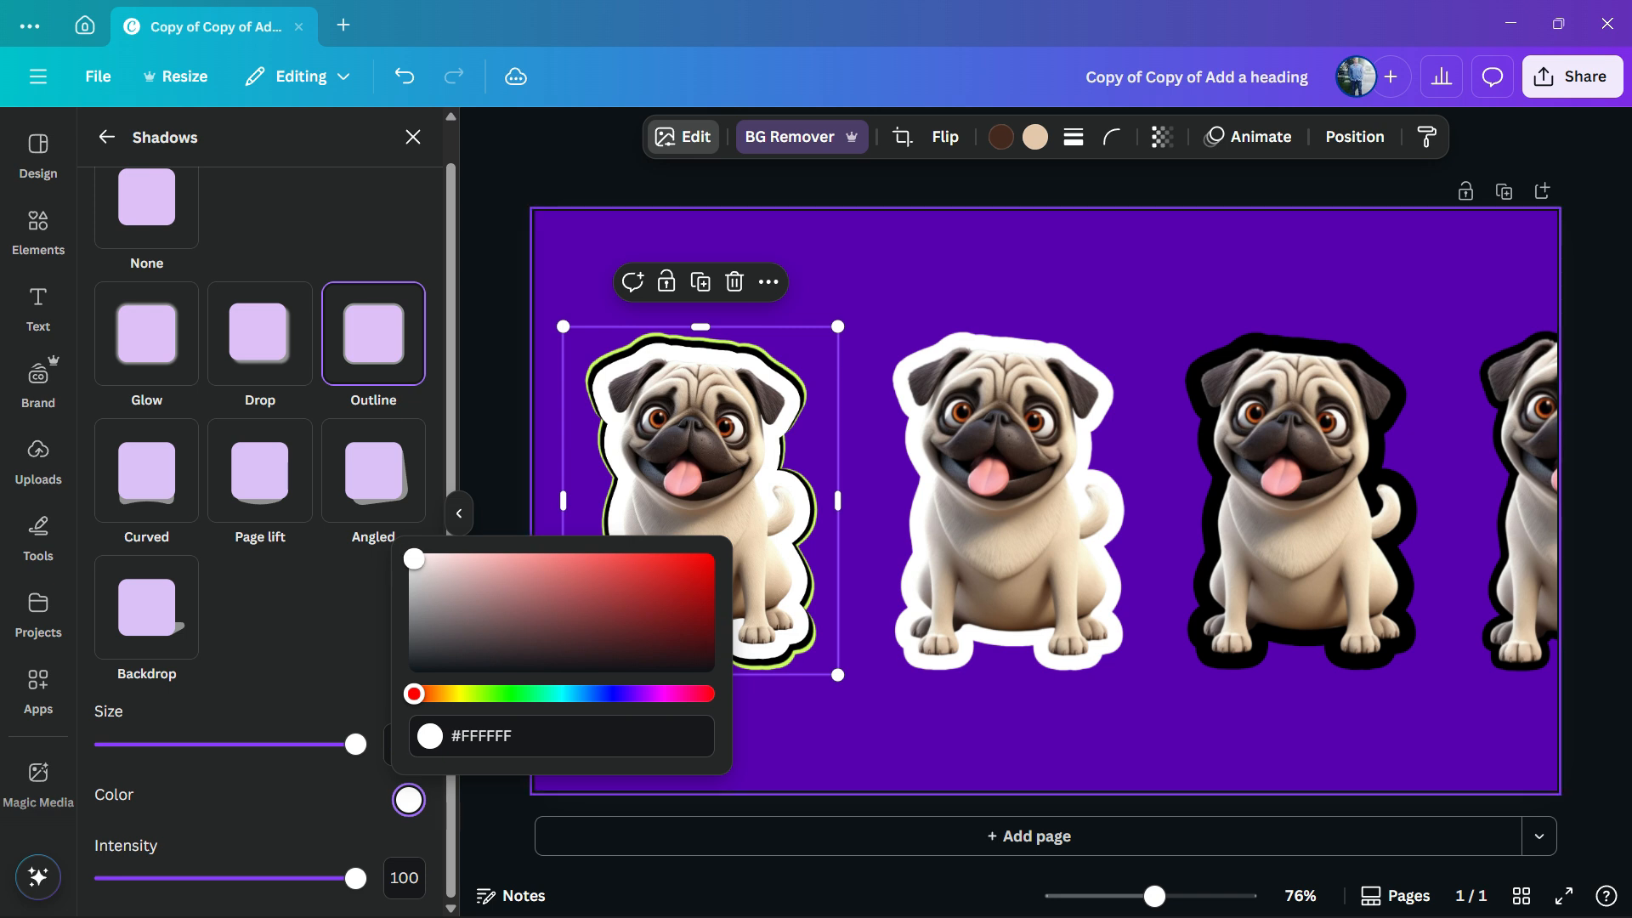
click(859, 729)
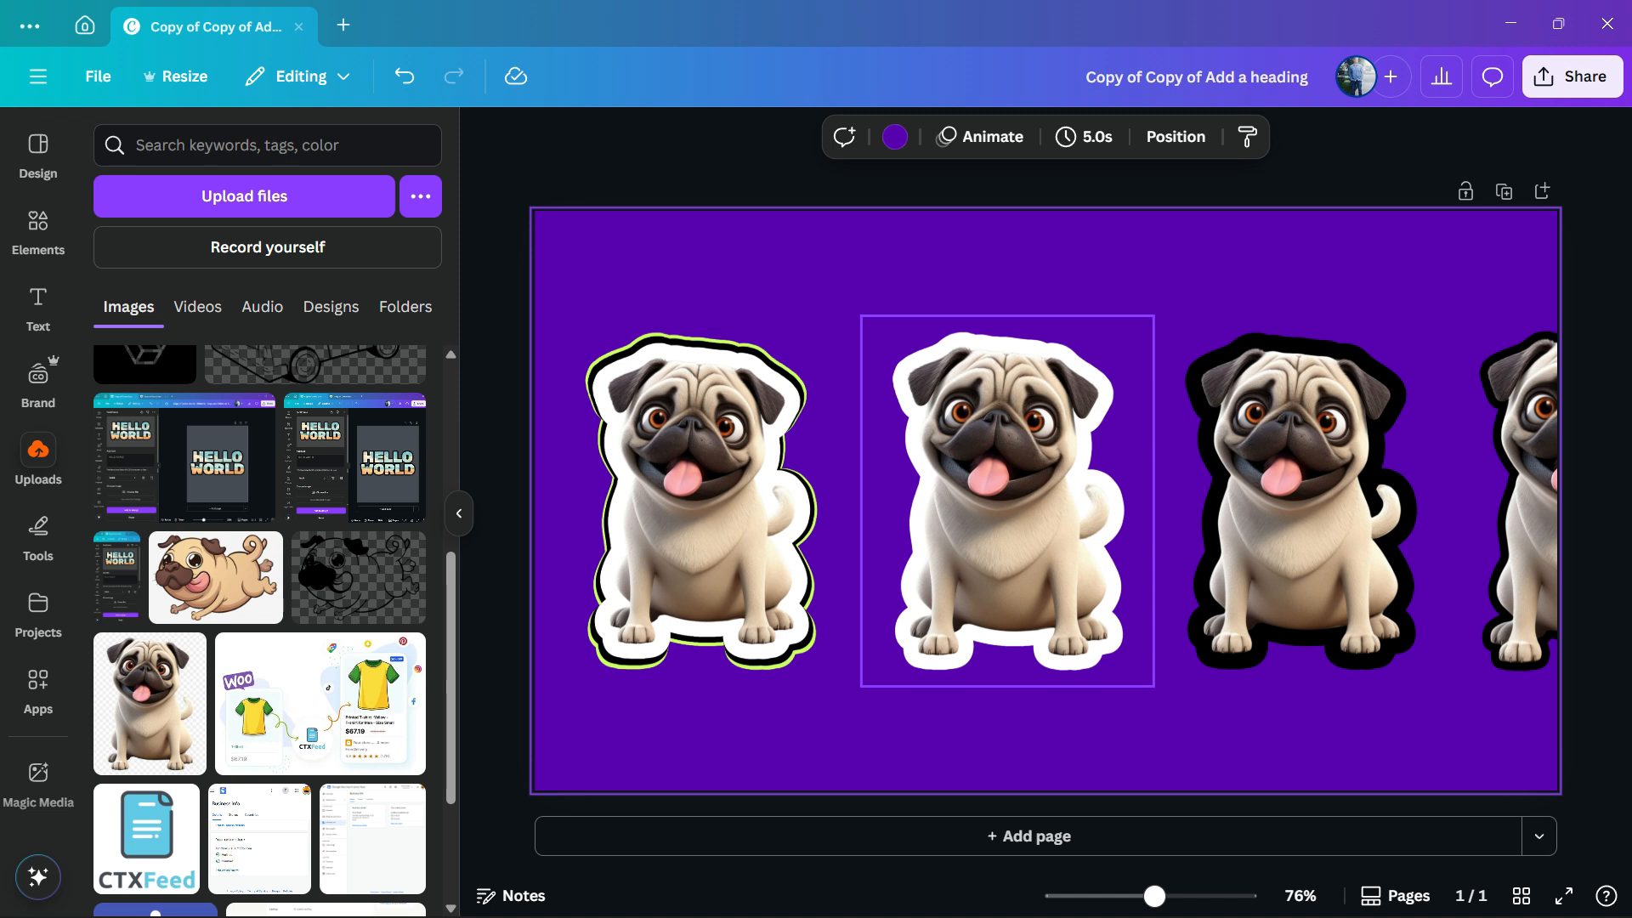
Move the white-outlined and thick black-outlined pugs left, closer to the layered pug.
drag(1007, 500, 957, 501)
drag(1301, 502, 1202, 502)
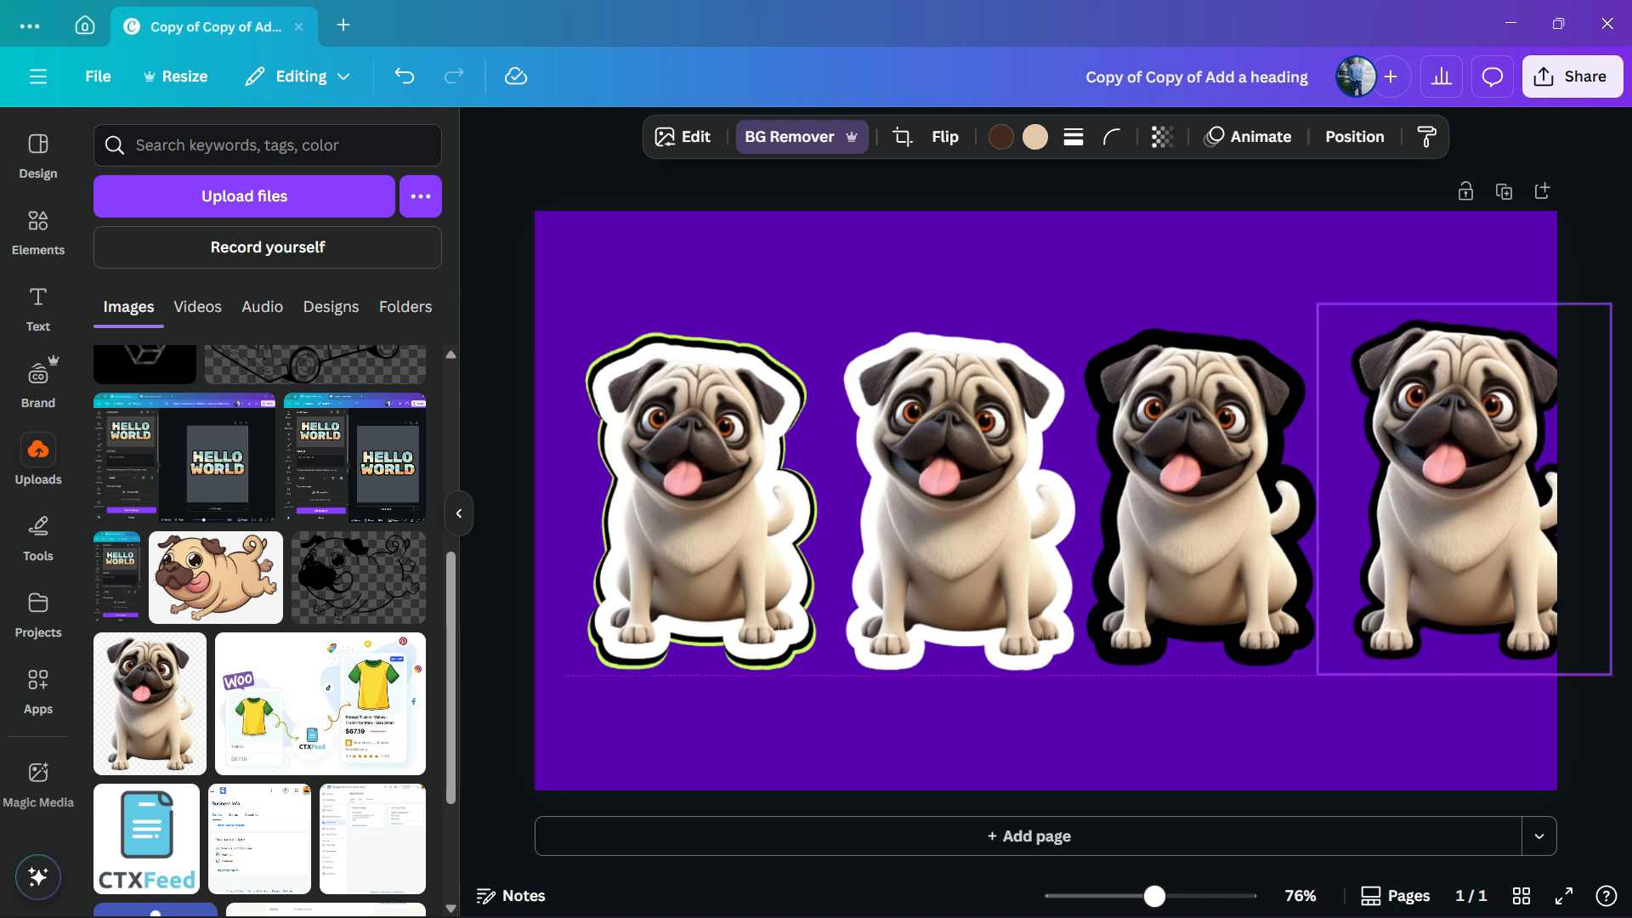